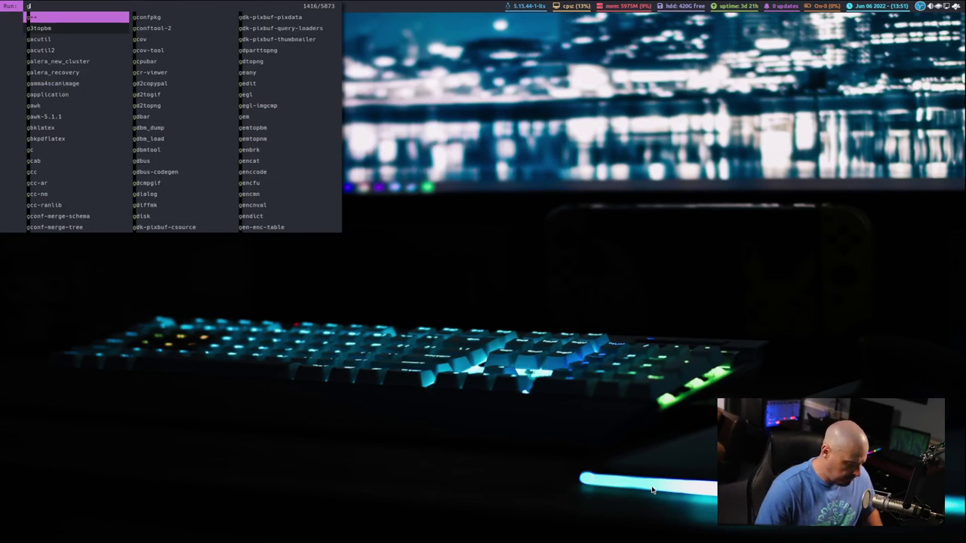
Launch GIMP, reopen the recent tier-list.png and view it at 100% zoom
text(imp)
key(Return)
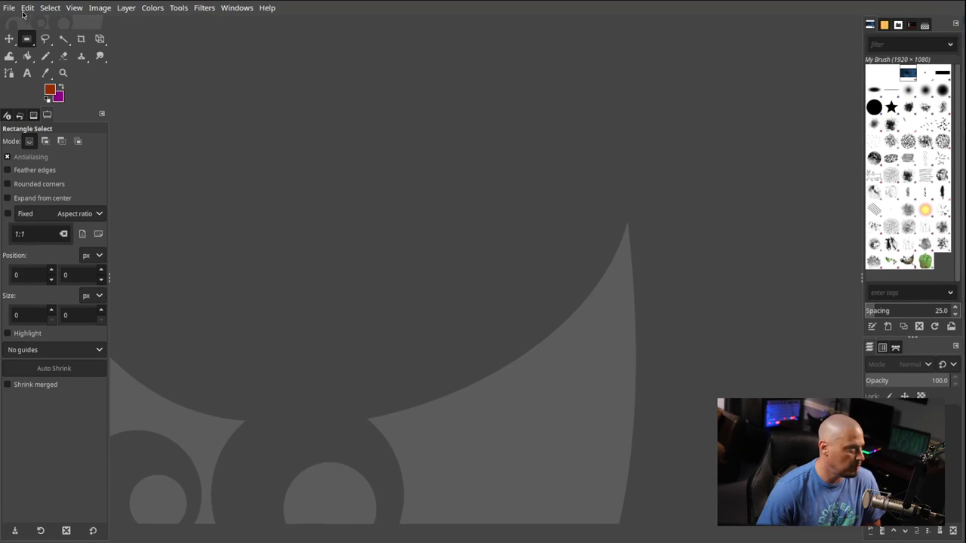
click(9, 8)
mouse_move(115, 96)
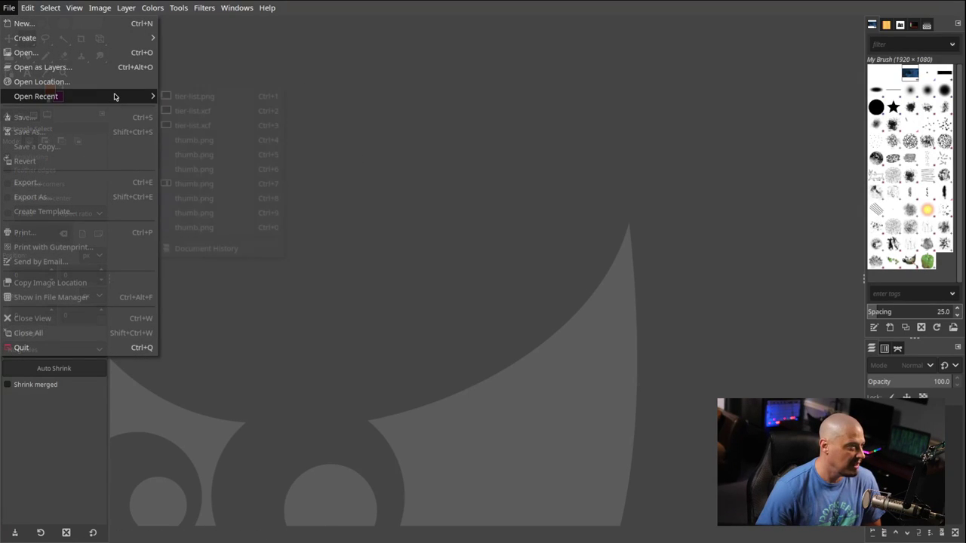
click(189, 97)
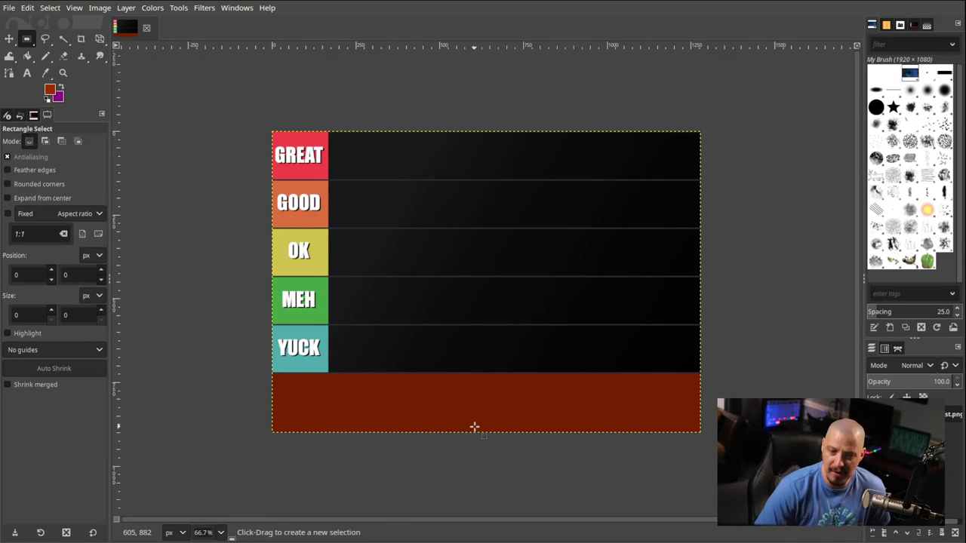
click(222, 533)
click(213, 450)
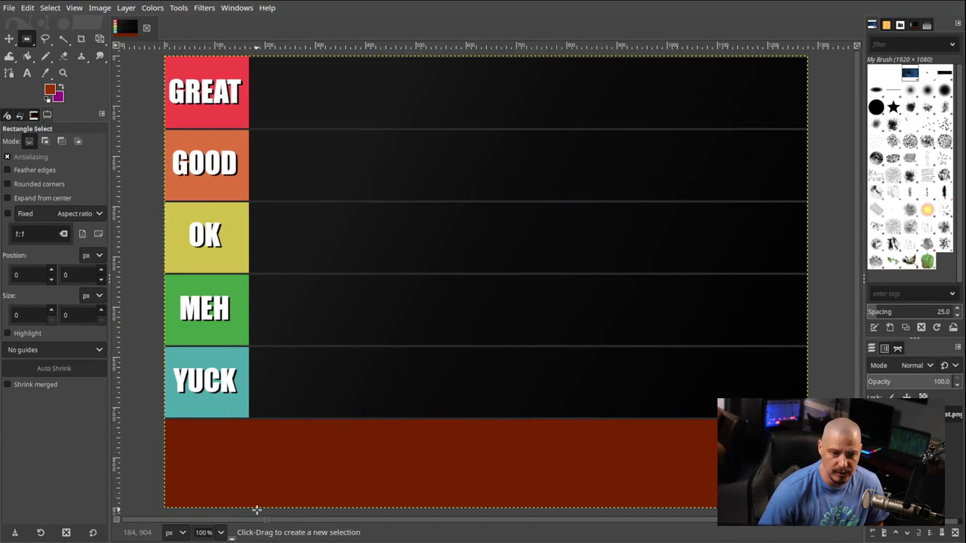
Add a new layer named list
click(126, 8)
click(130, 22)
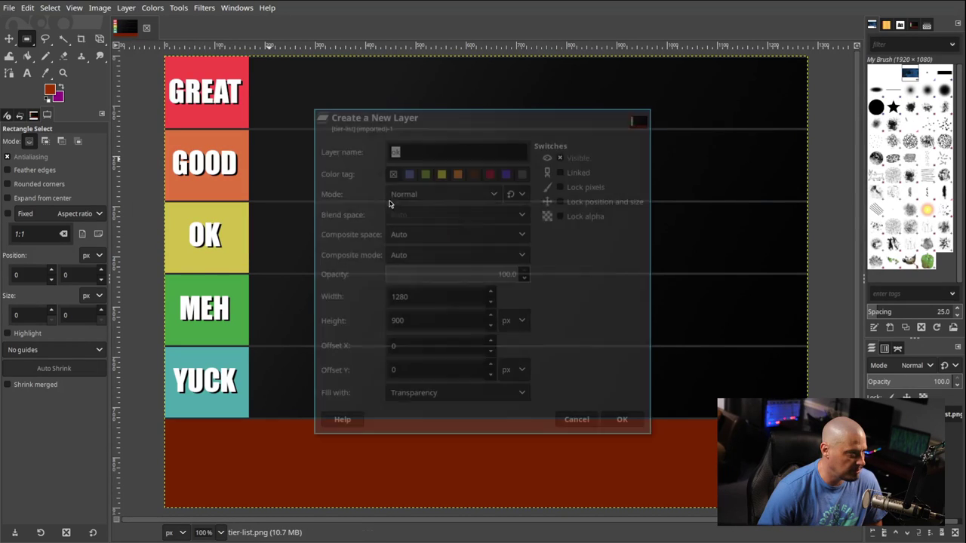
text(list)
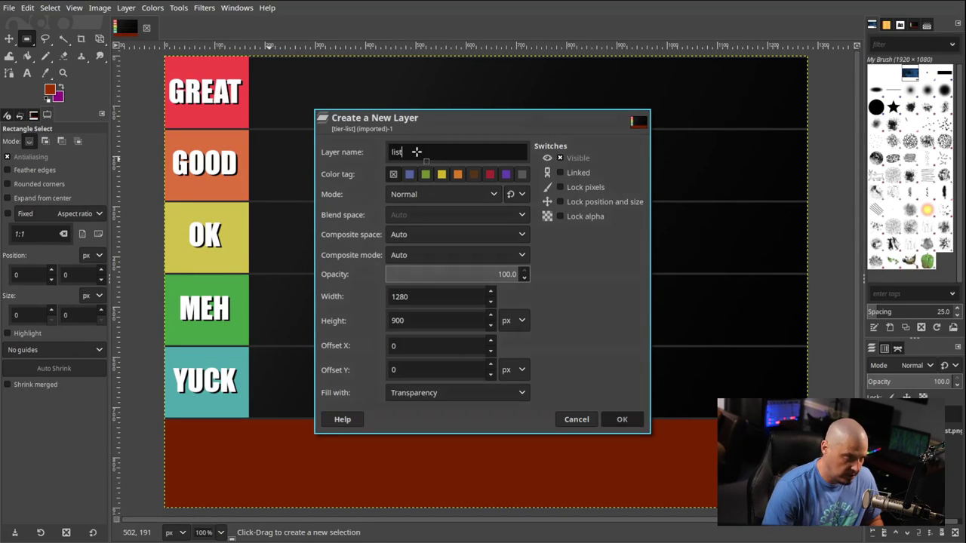
key(Return)
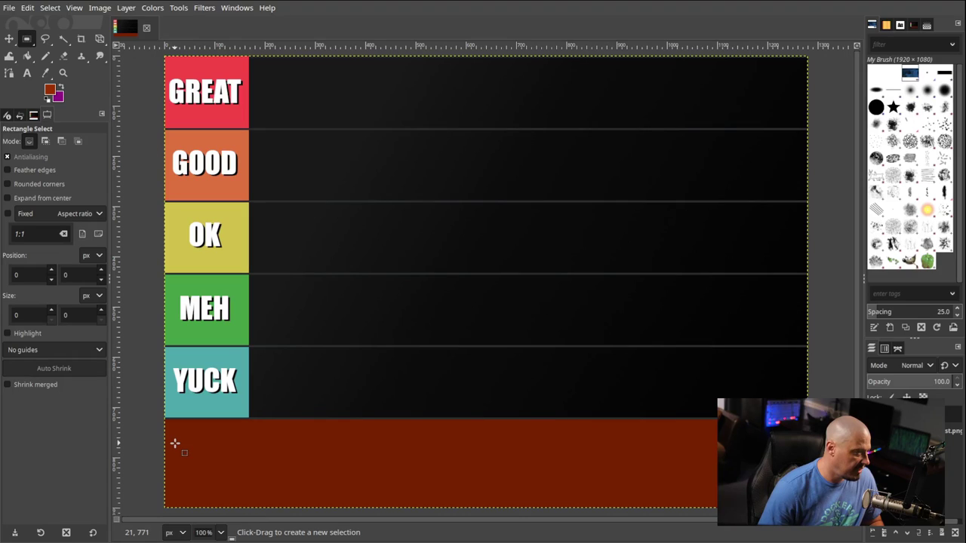
Paste the editor names as white 40 px text in the red strip, wrapped onto two lines
key(t)
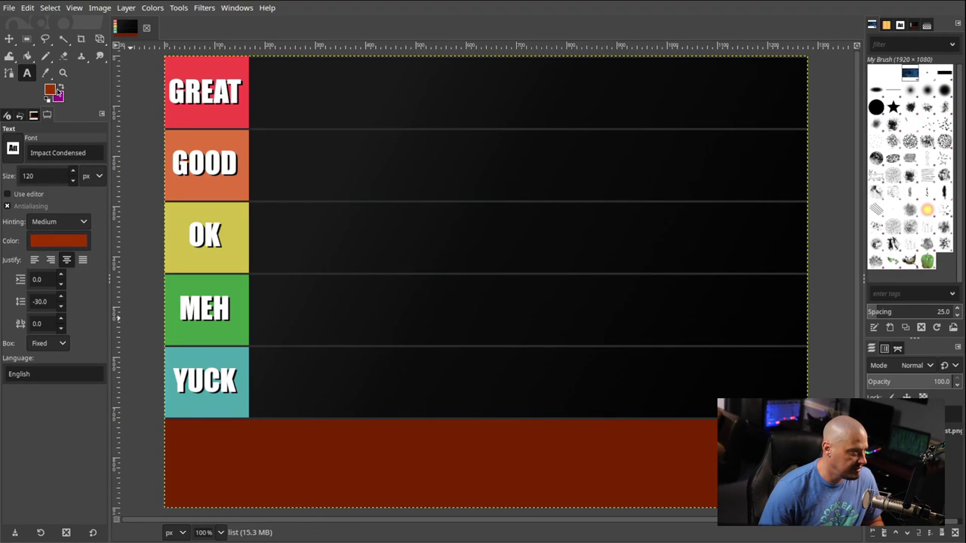
click(51, 90)
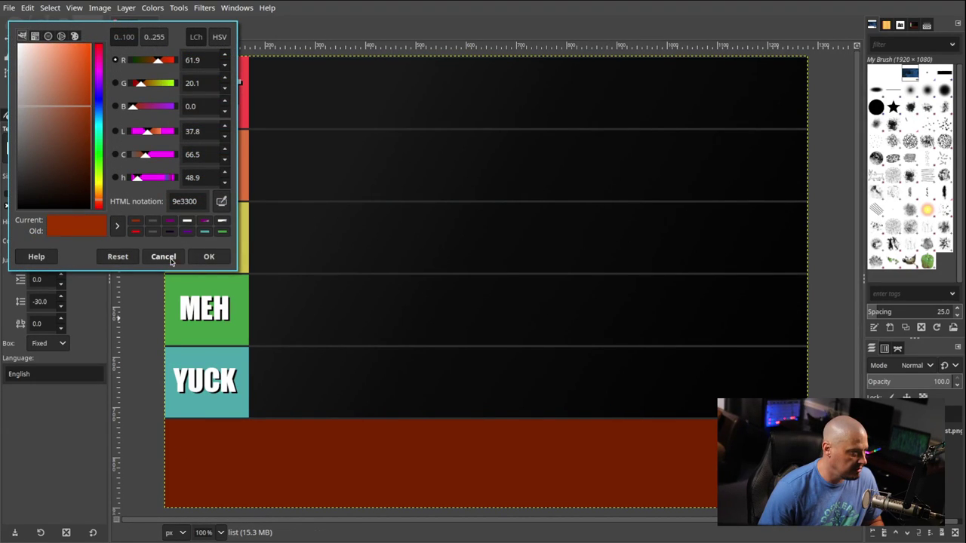
click(188, 221)
click(210, 257)
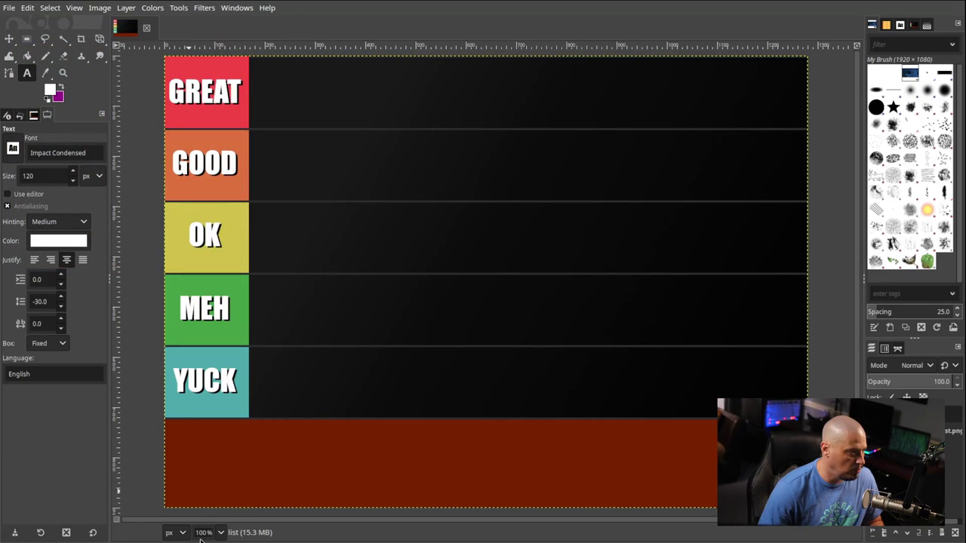
click(175, 446)
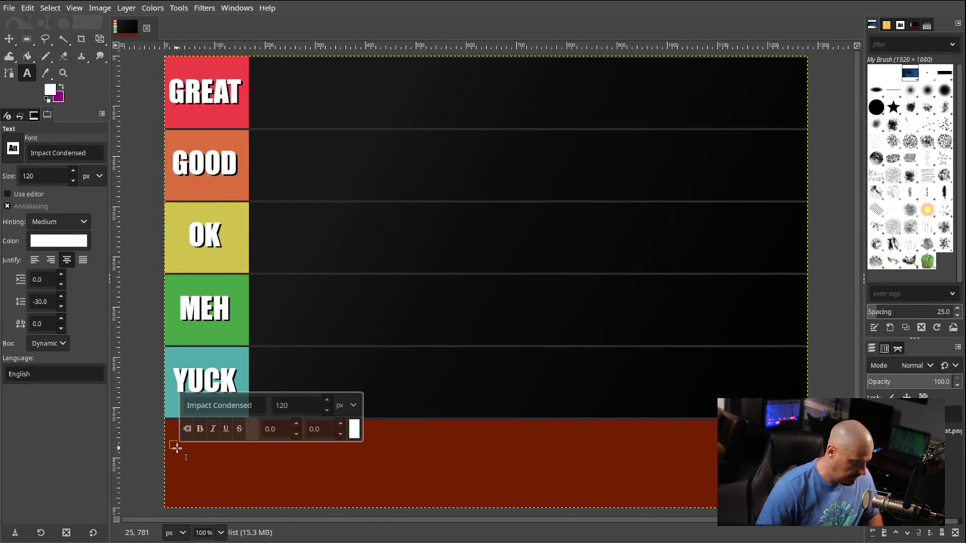
key(ctrl+v)
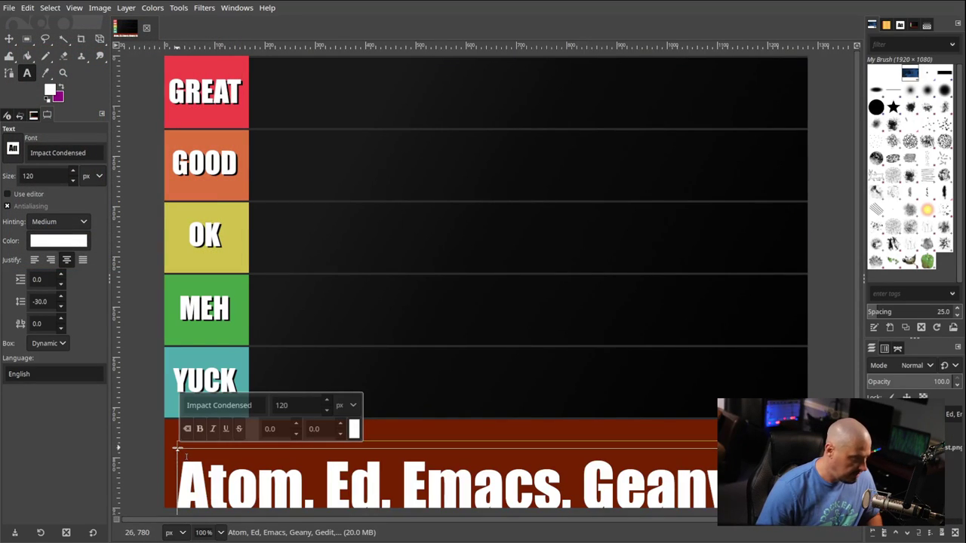
click(74, 182)
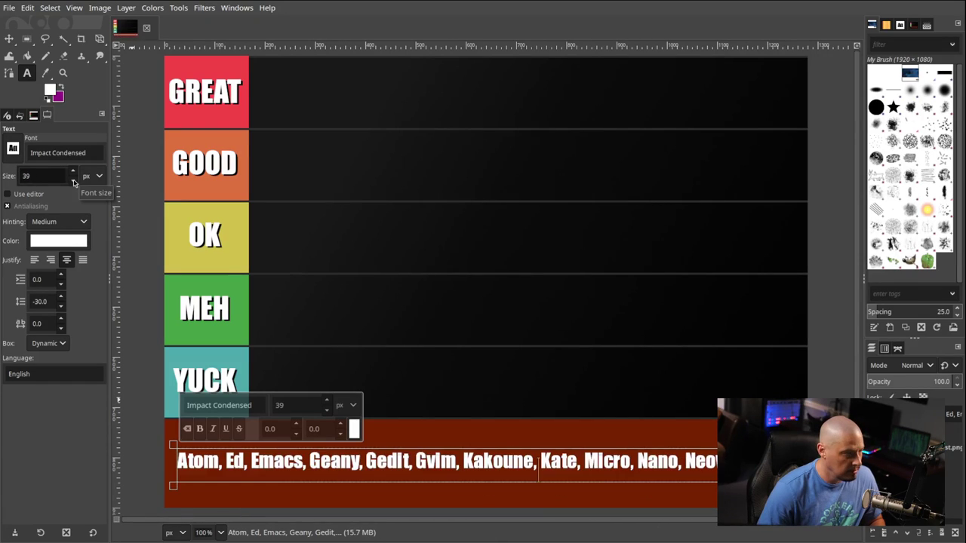
click(73, 172)
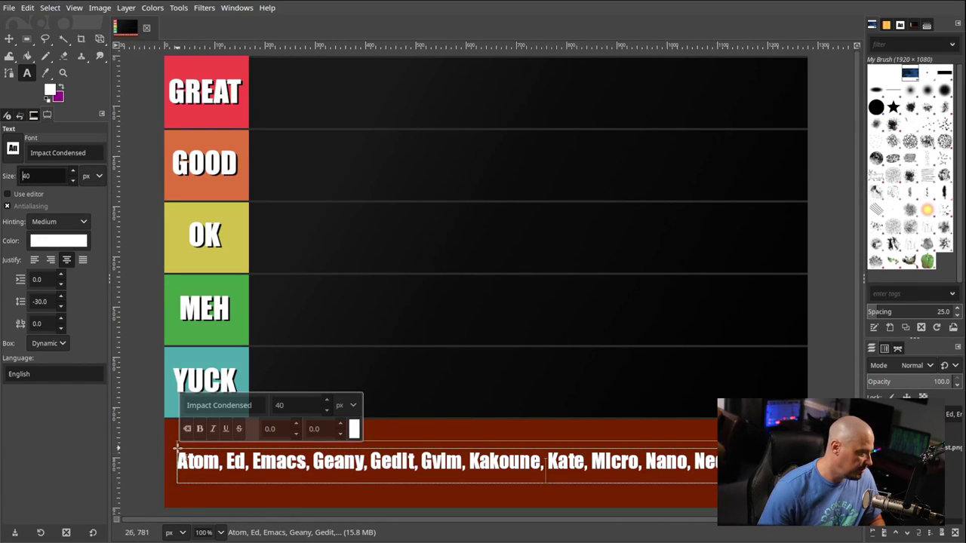
drag(177, 445, 164, 427)
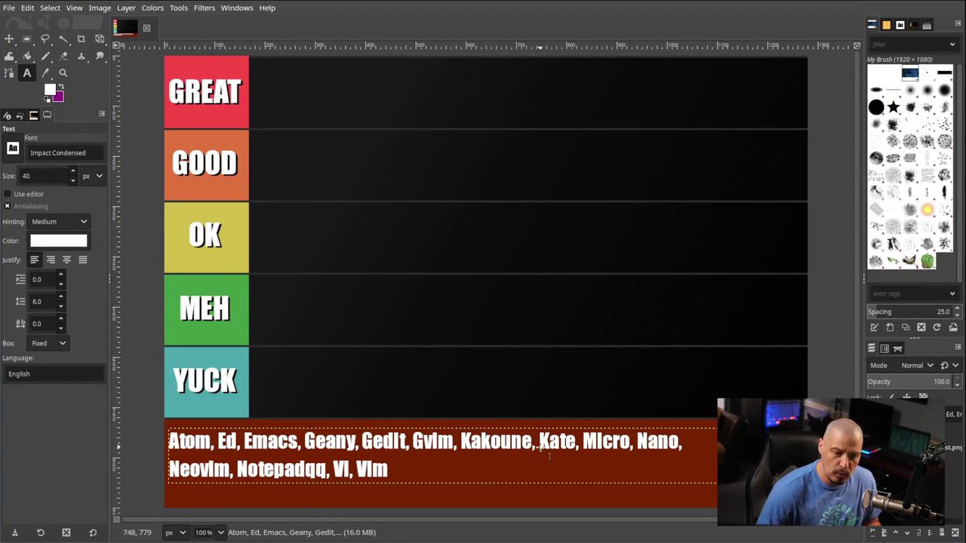
Add another new layer named yuk
click(126, 8)
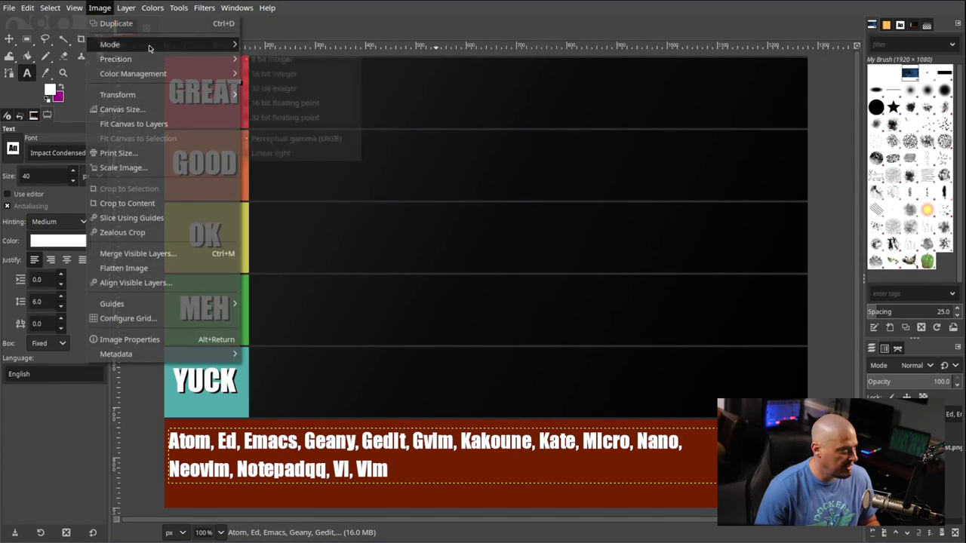
click(148, 23)
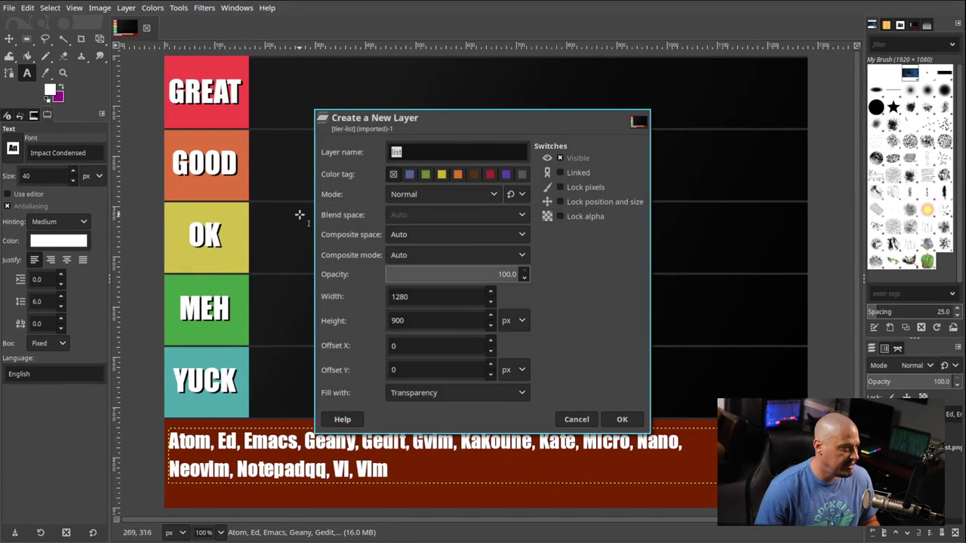
text(yuck)
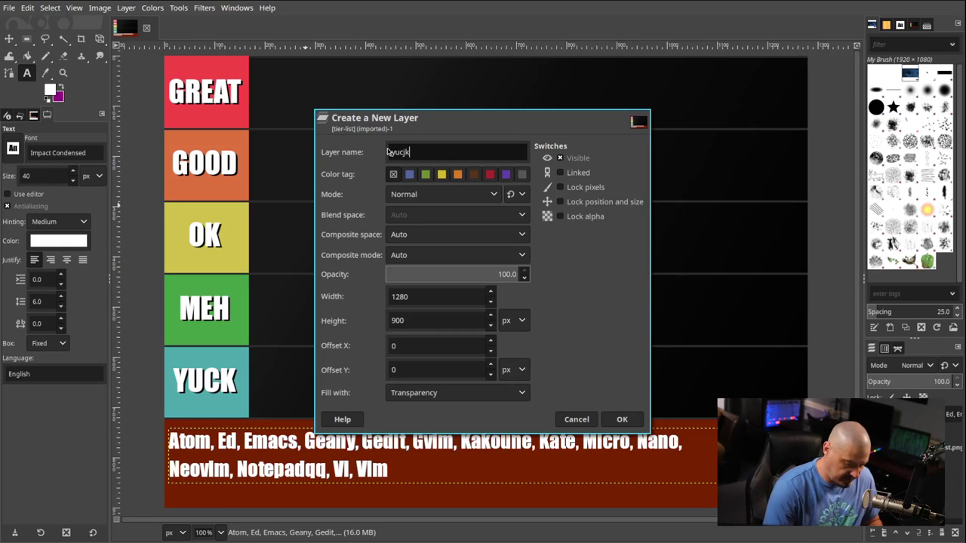
key(BackSpace)
key(BackSpace)
text(k)
key(Return)
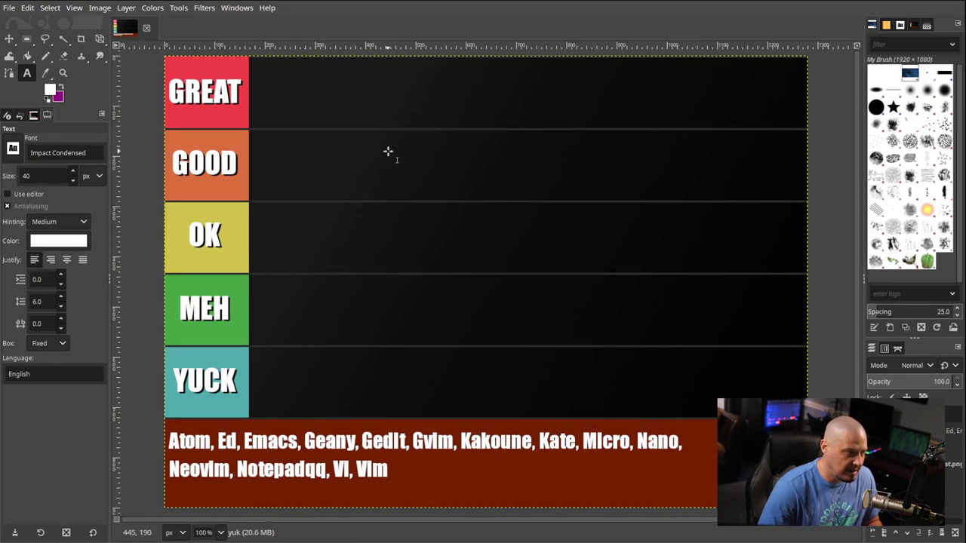
Write Atom at 66 px in the YUCK row and stretch its text box across the row
click(259, 366)
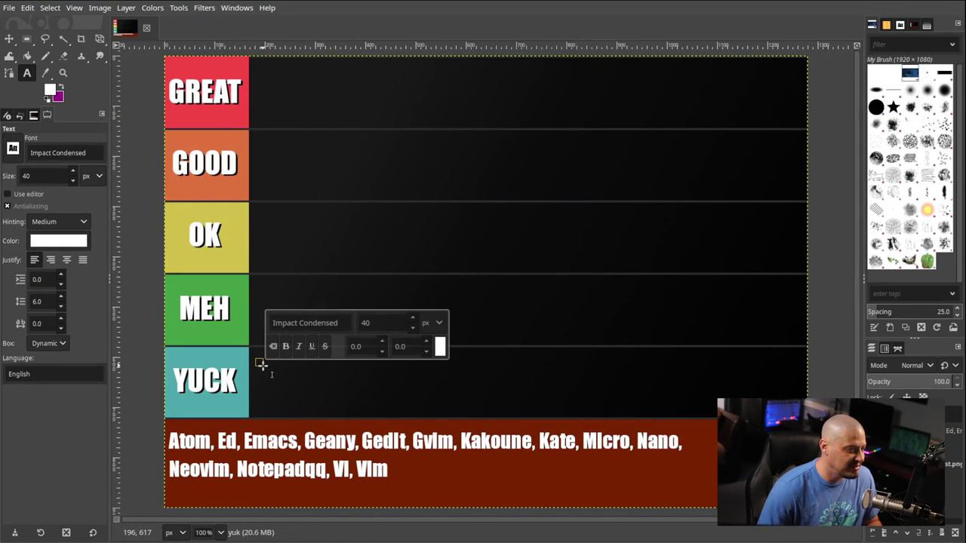
text(AT)
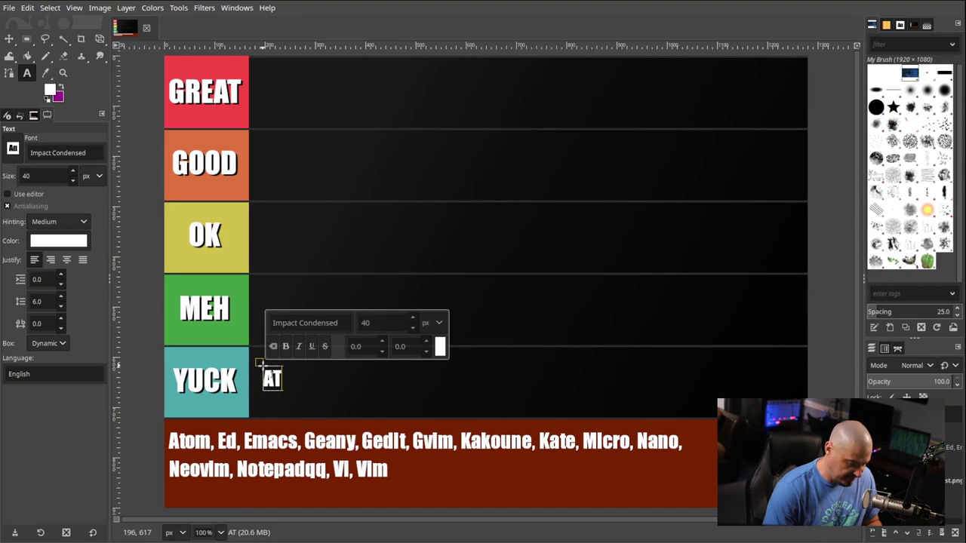
key(BackSpace)
text(tom)
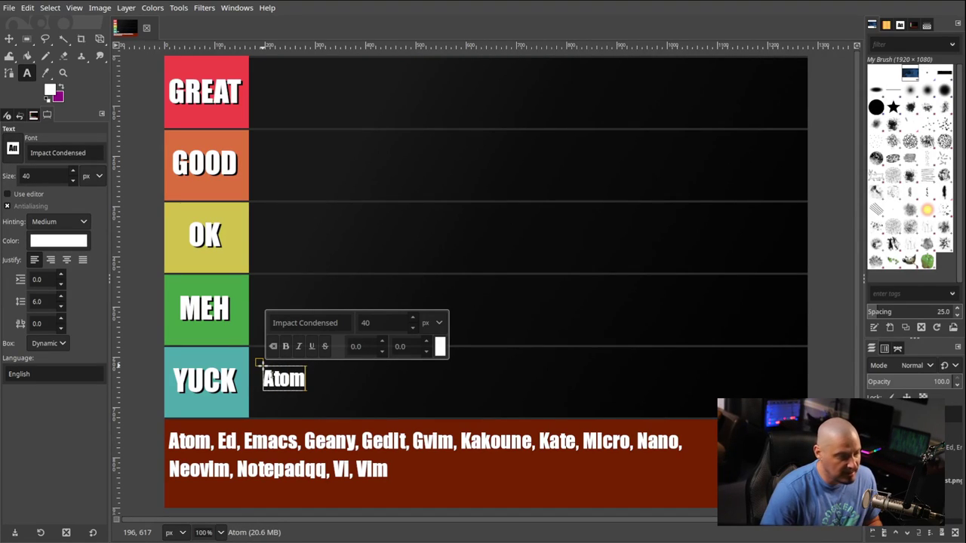
click(72, 173)
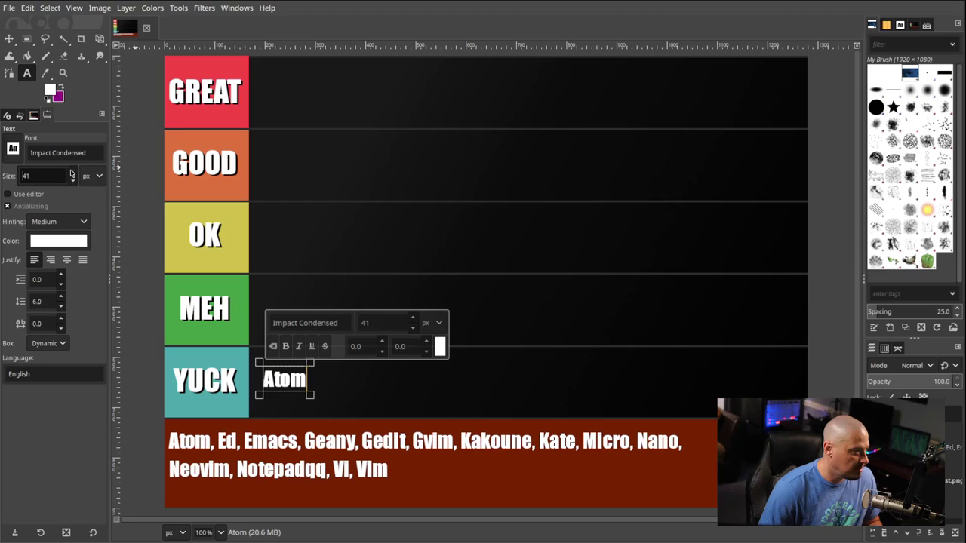
scroll(72, 175, up, 20)
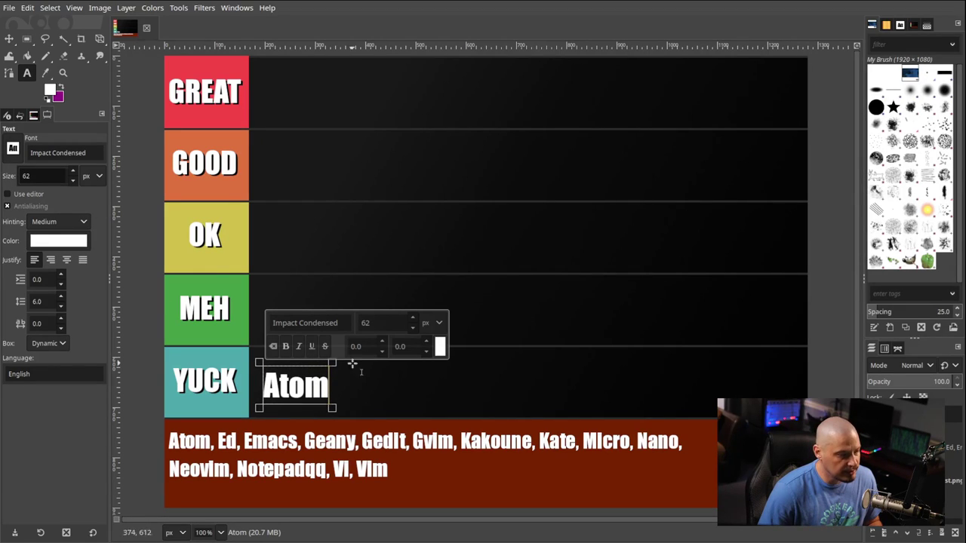
drag(336, 409, 533, 416)
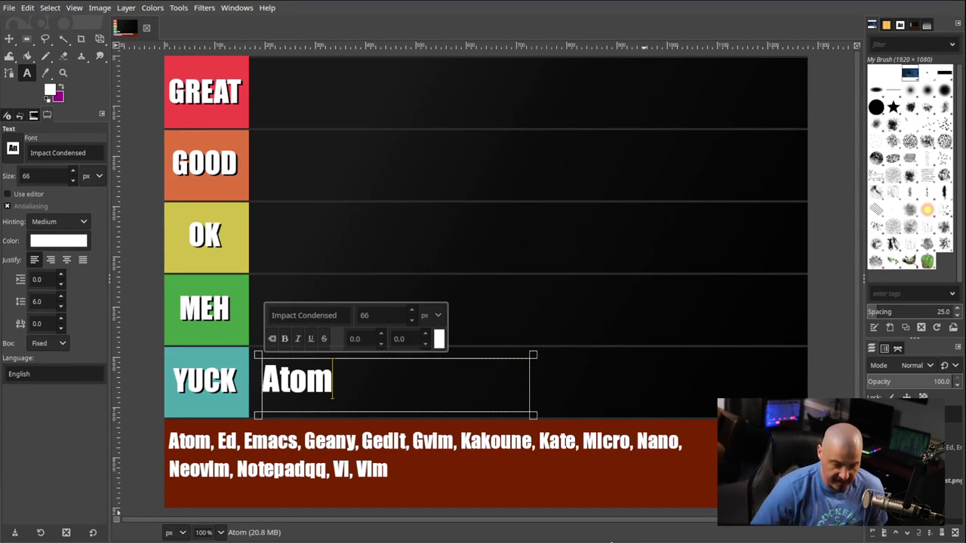
Append ', Ed' after Atom in the YUCK row text
text(, )
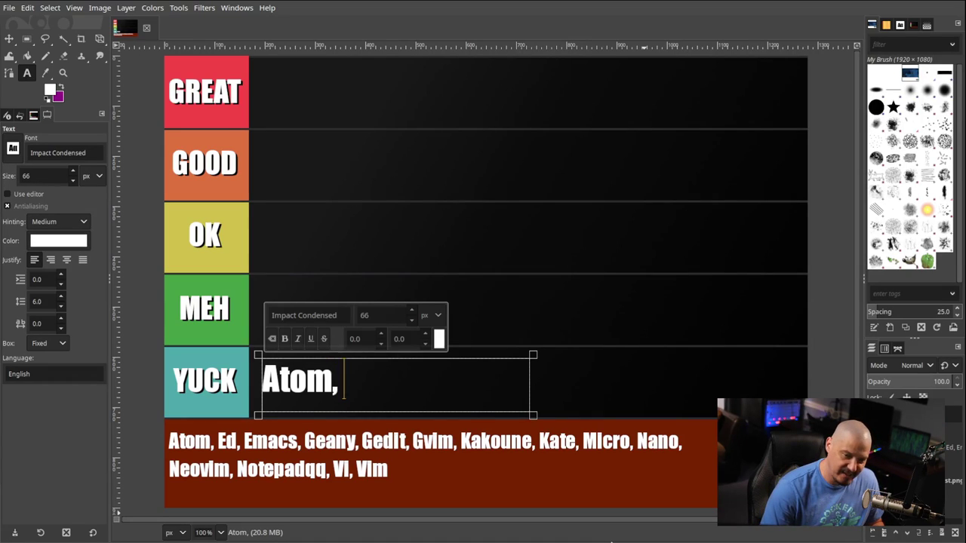
text(Ed)
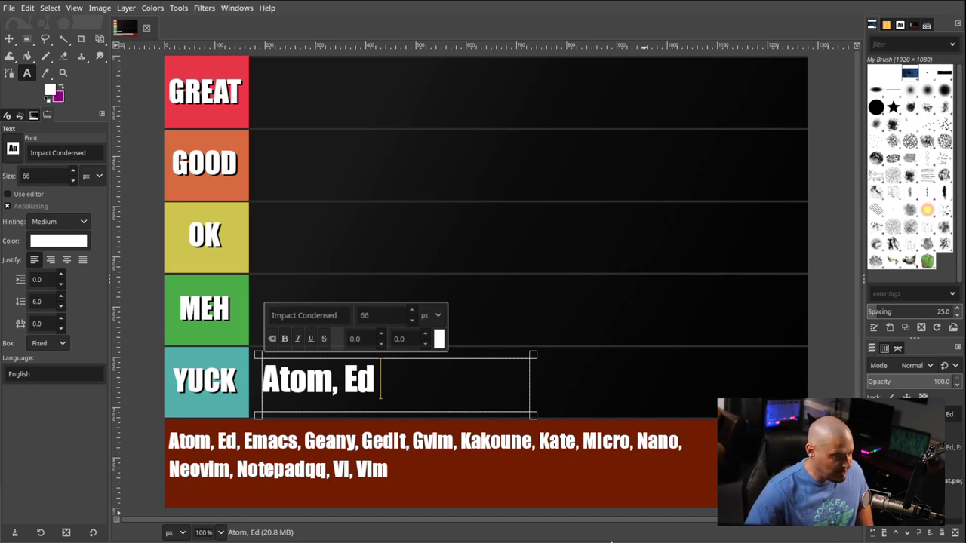
Finish the YUCK text and add a new empty layer named great
key(Escape)
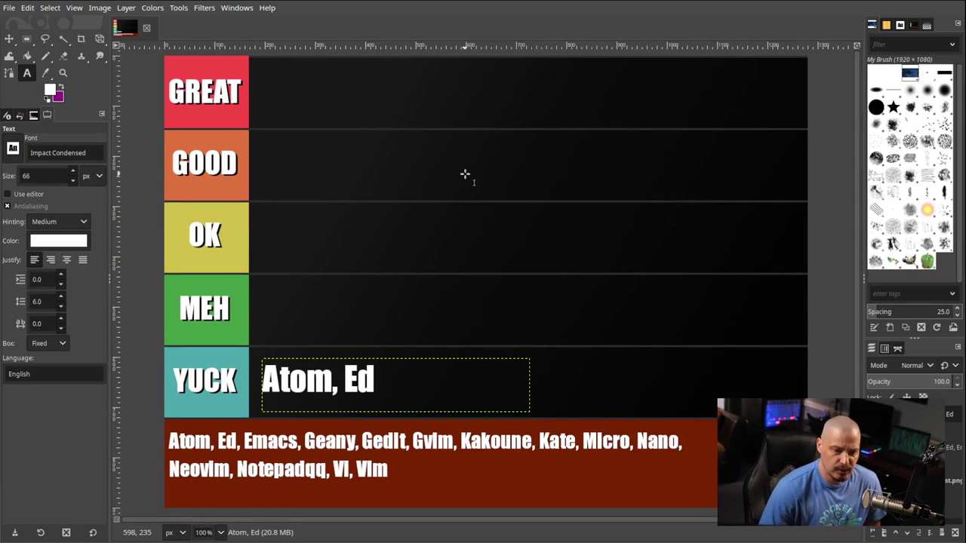
click(127, 8)
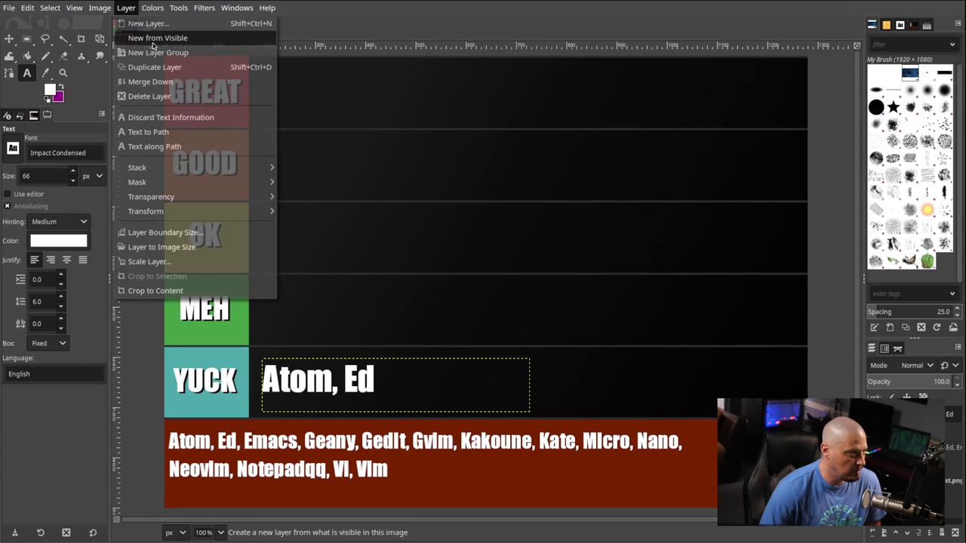
click(151, 25)
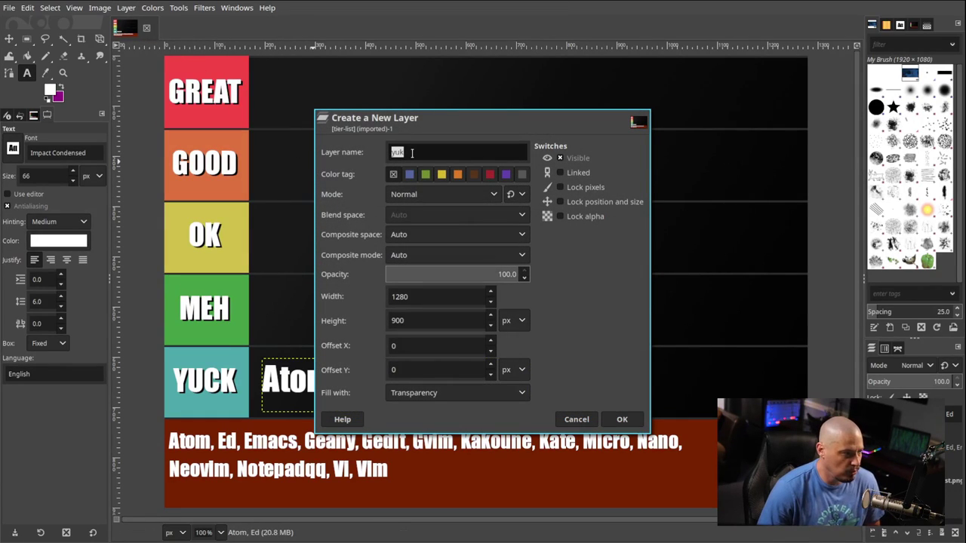
key(BackSpace)
text(great)
key(Return)
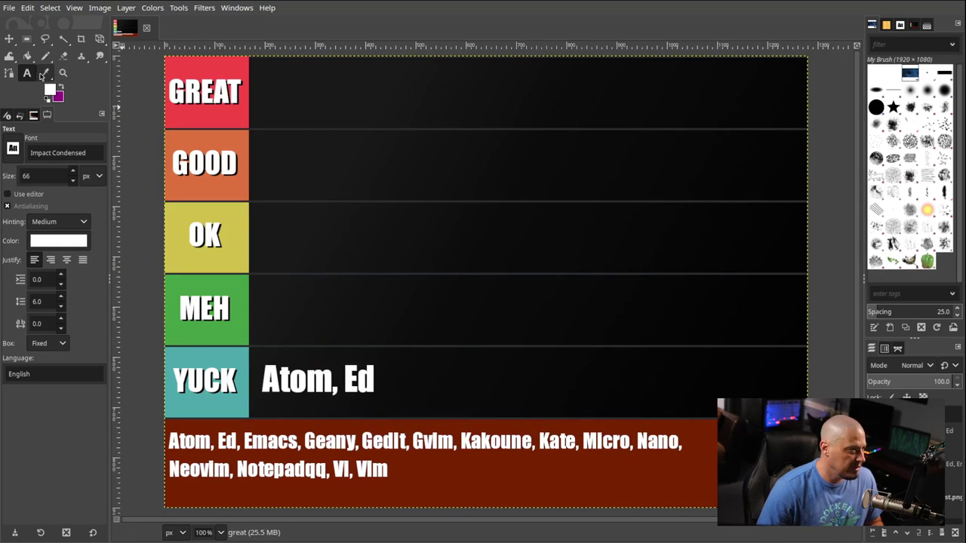
Write Emacs beside the GREAT label in an enlarged fixed-size text box
click(256, 78)
text(Emacs)
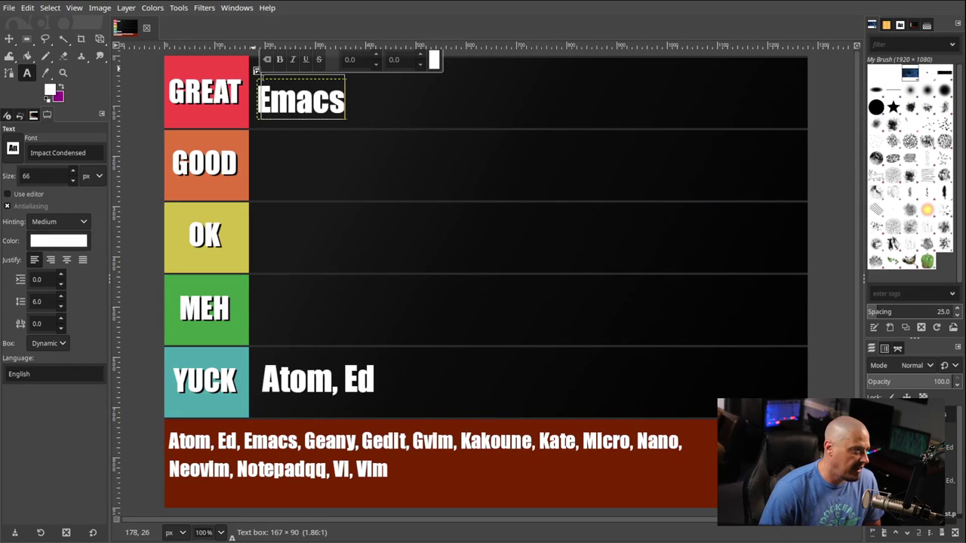
drag(256, 78, 732, 127)
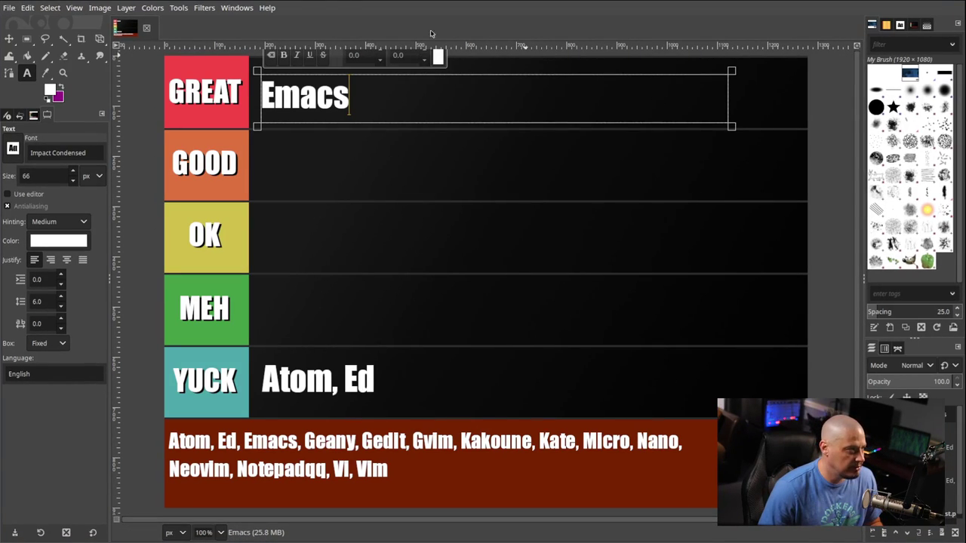
Create a layer from the visible image, then add an empty layer named good
click(127, 8)
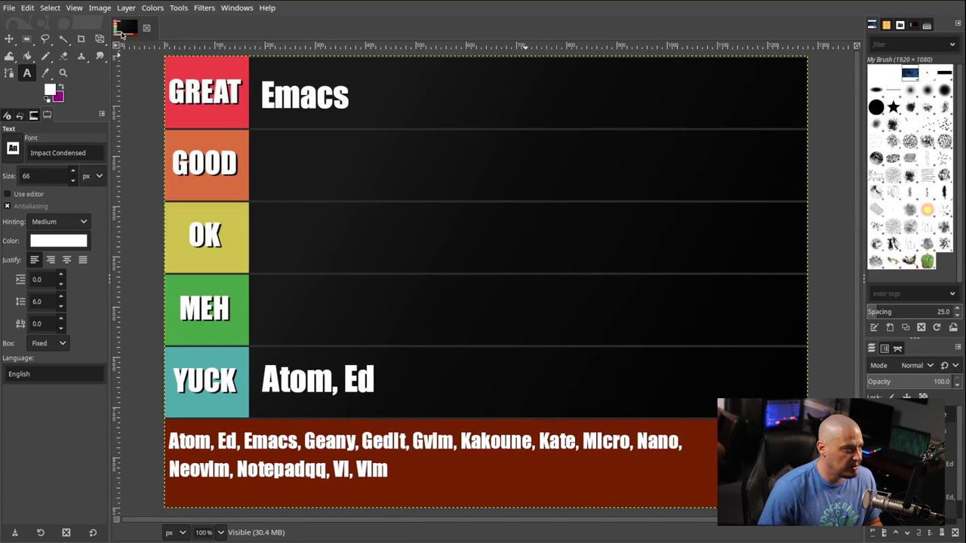
click(126, 7)
click(147, 26)
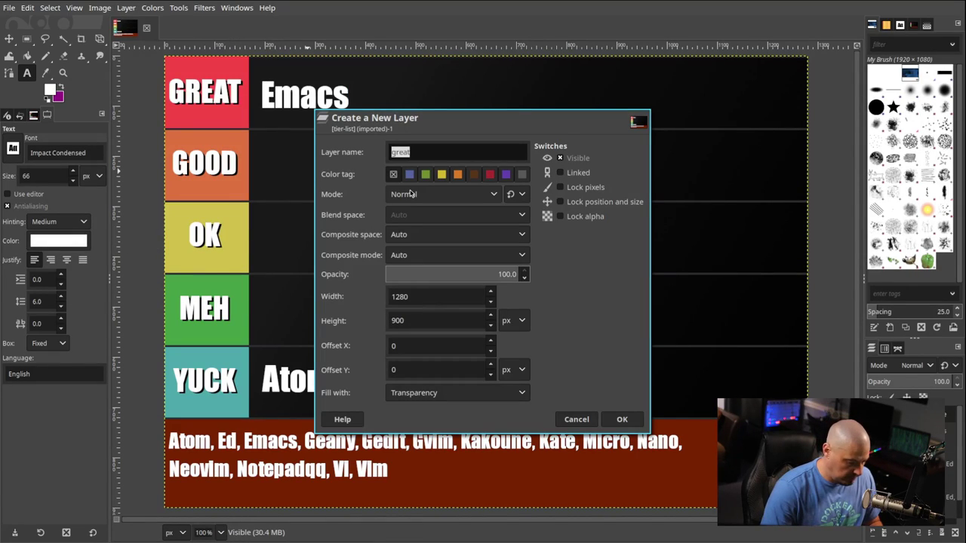
text(good)
key(Return)
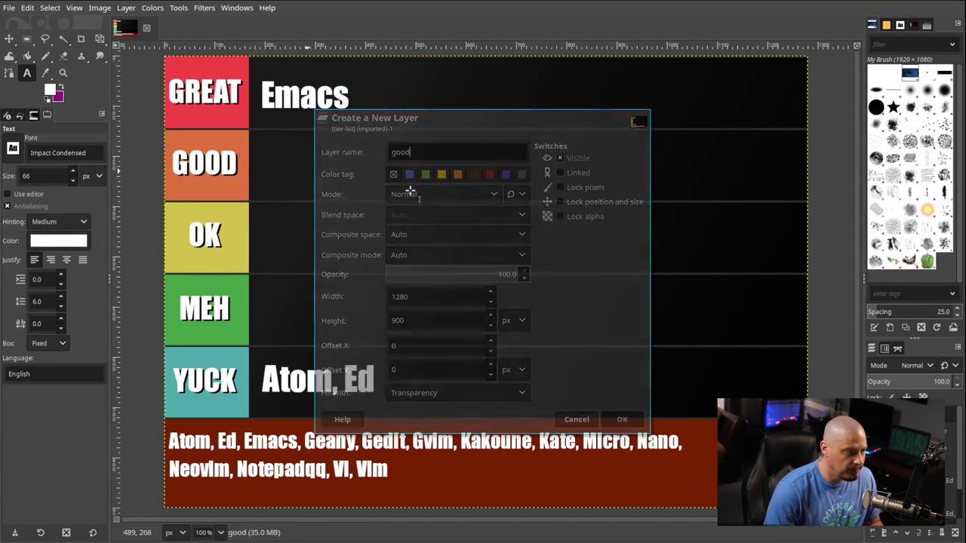
Write Geany in the GOOD row in a fixed-size text box
click(268, 152)
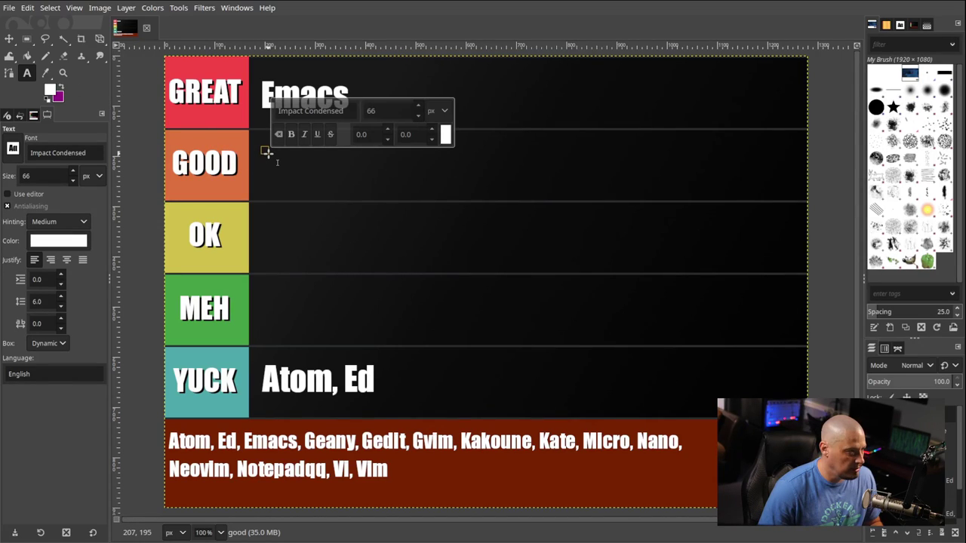
text(Geany)
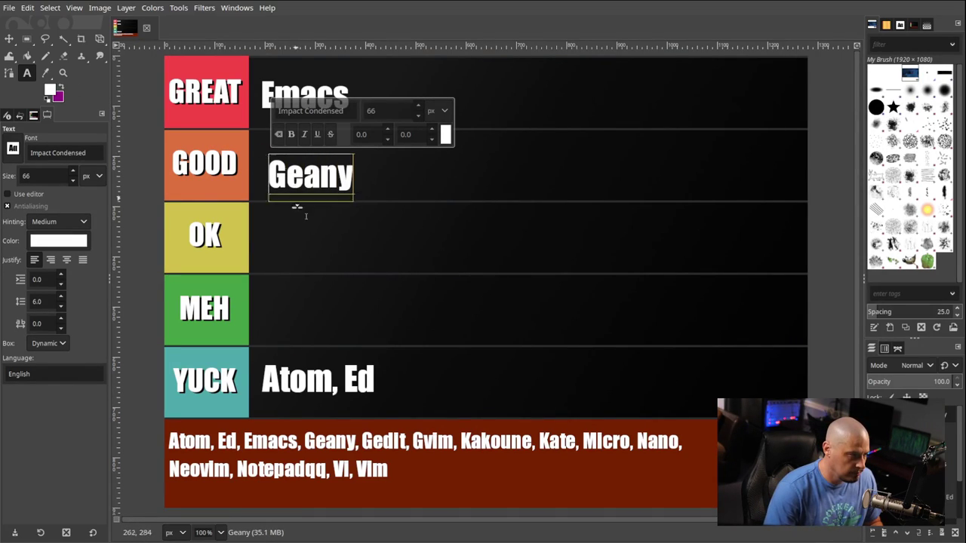
drag(274, 154, 267, 144)
key(Escape)
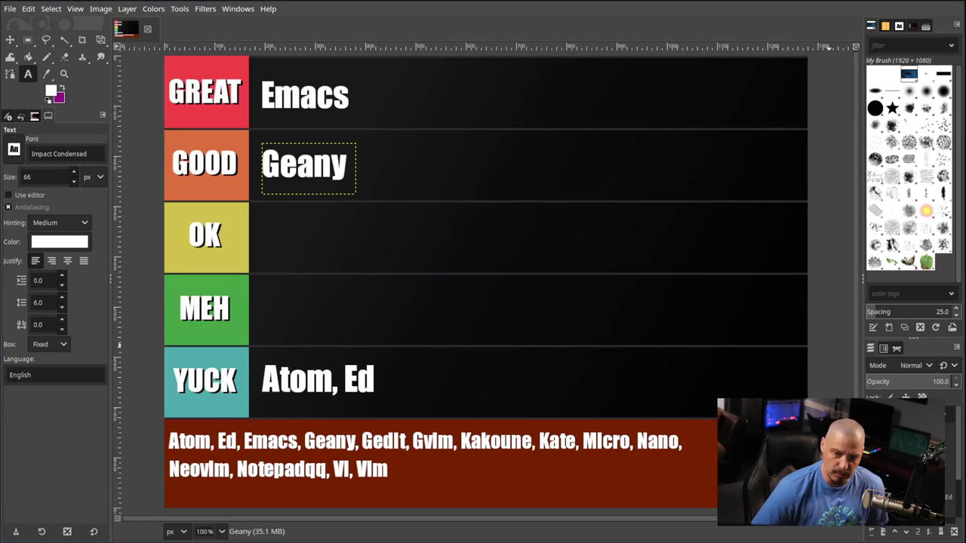
Add a new empty layer named meh
click(127, 9)
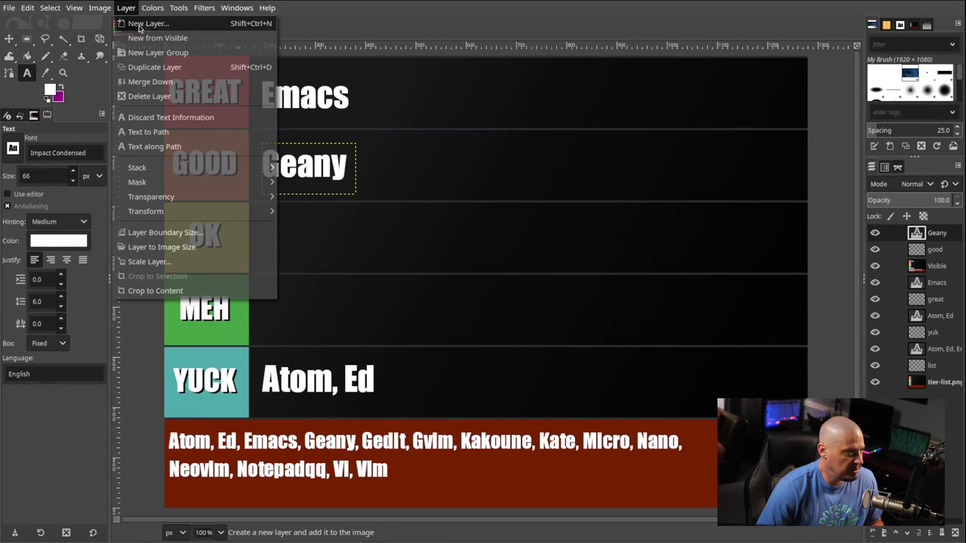
click(141, 26)
text(meh)
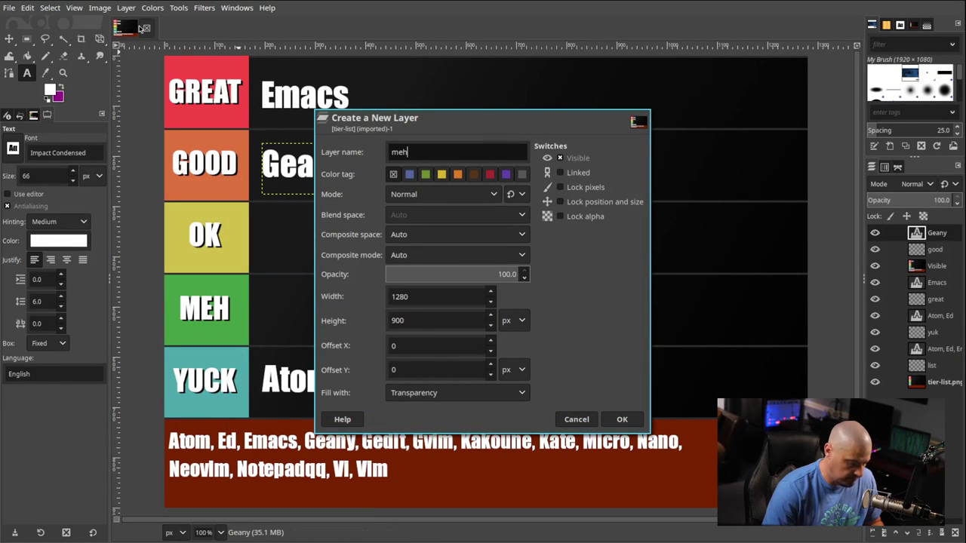
key(Return)
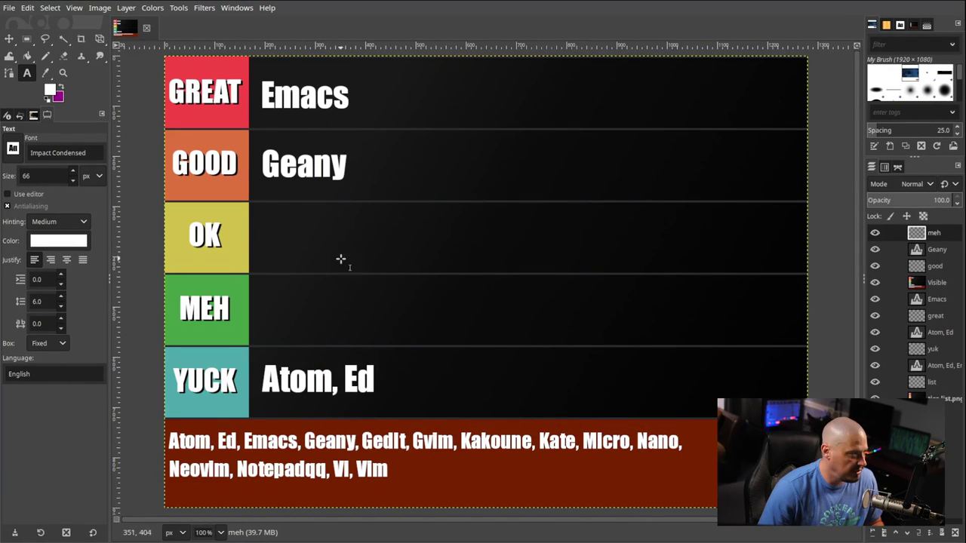
Write Gedit in the MEH row in a fixed-size text box
click(264, 293)
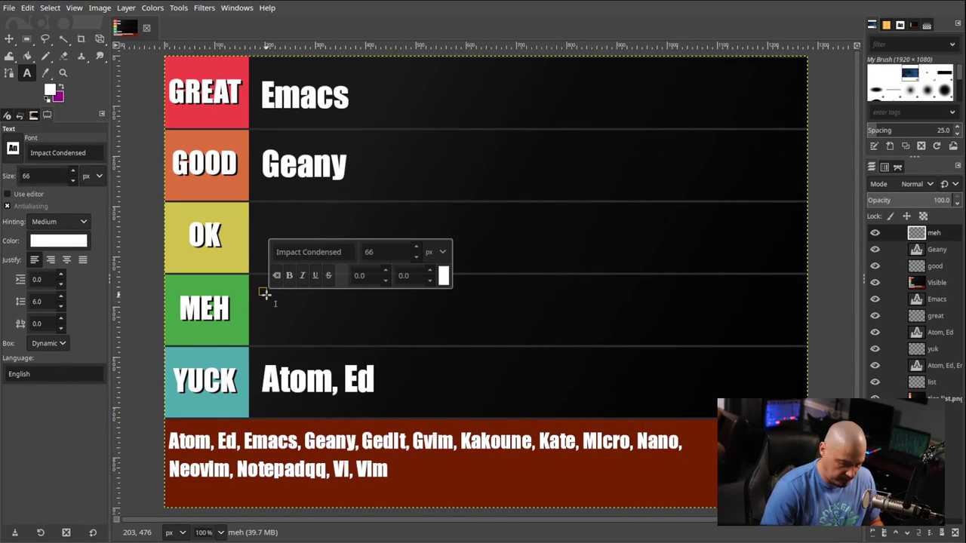
text(Gedit)
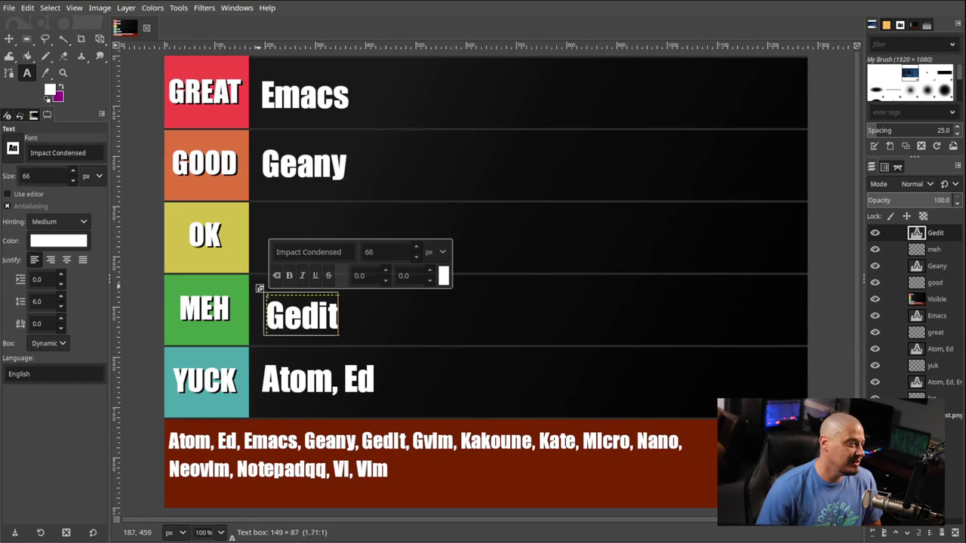
drag(260, 289, 258, 285)
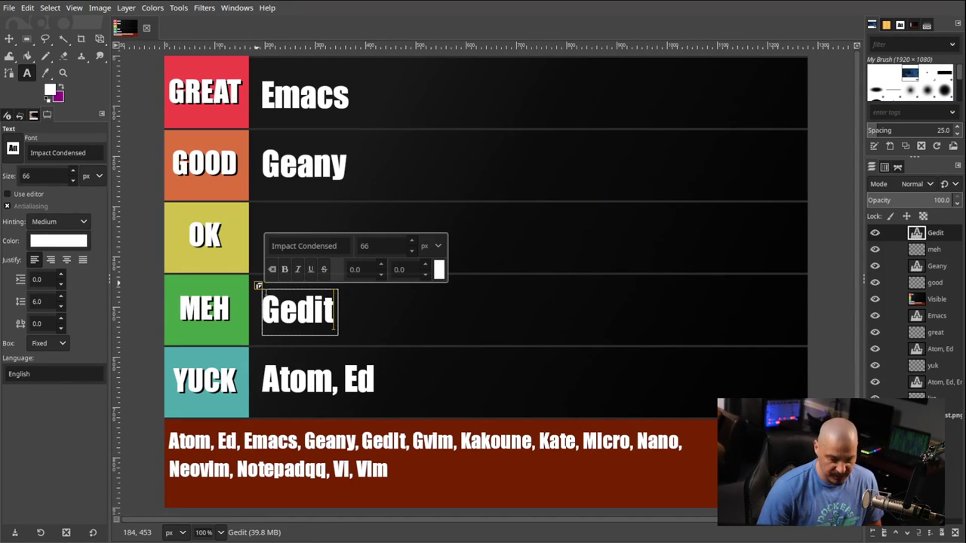
key(Escape)
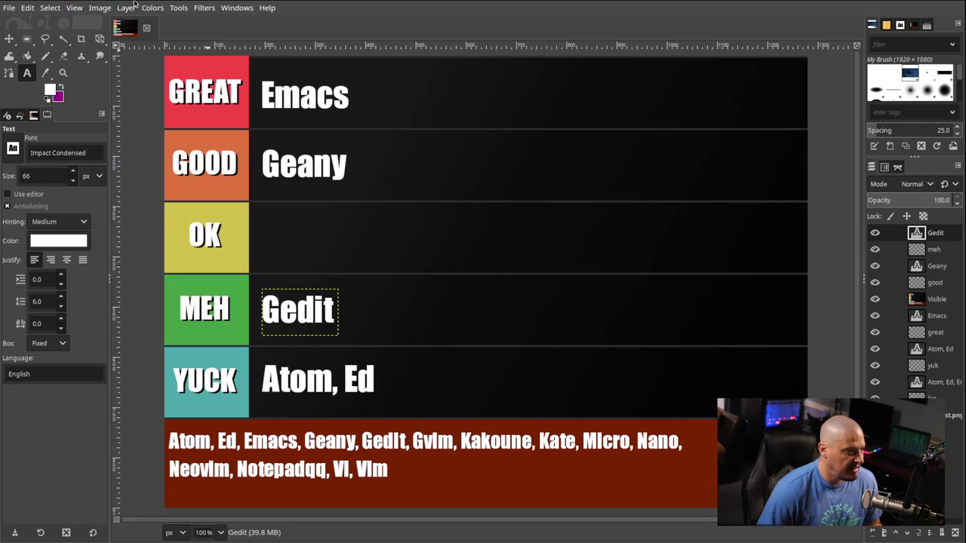
Add ', Gvim' right after 'Atom, Ed' in the YUCK row, lined up in matching white text
click(936, 299)
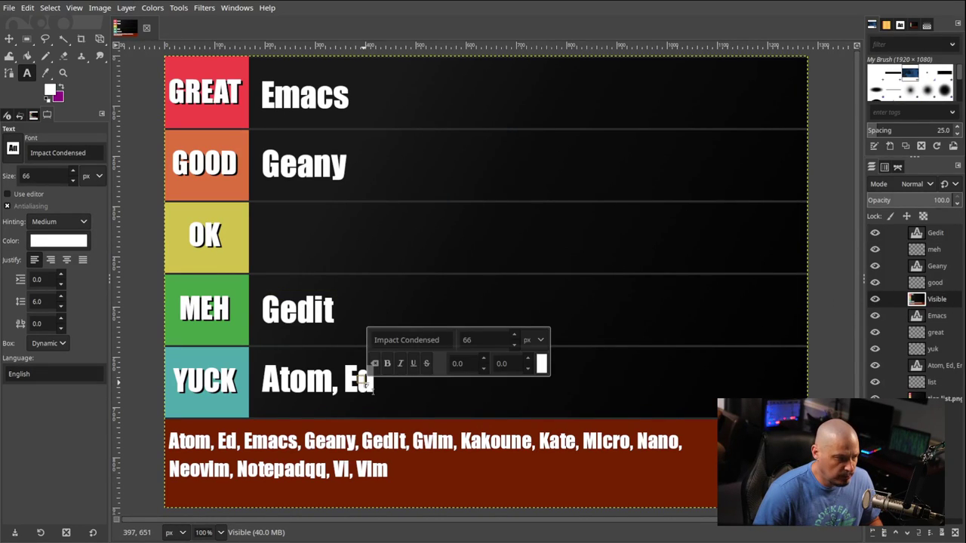
click(384, 383)
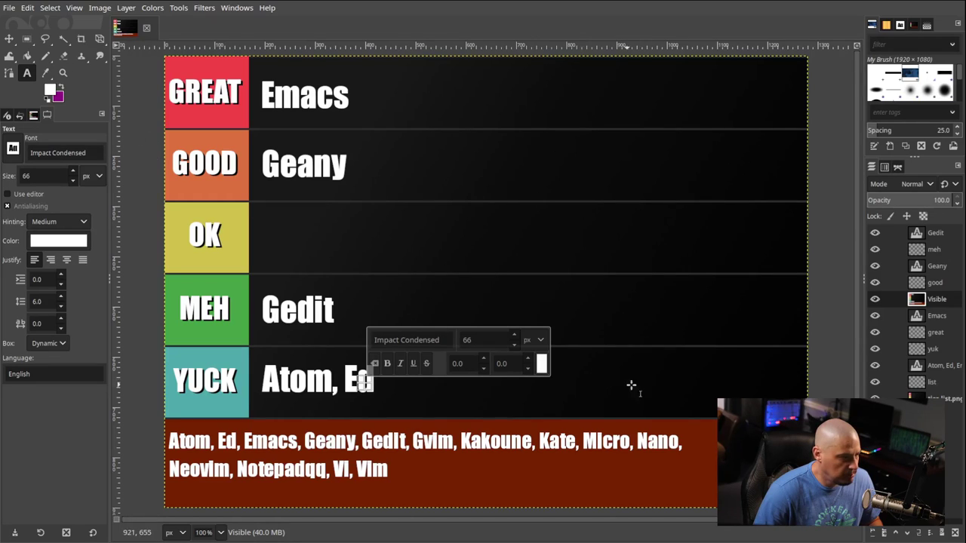
click(671, 366)
click(406, 381)
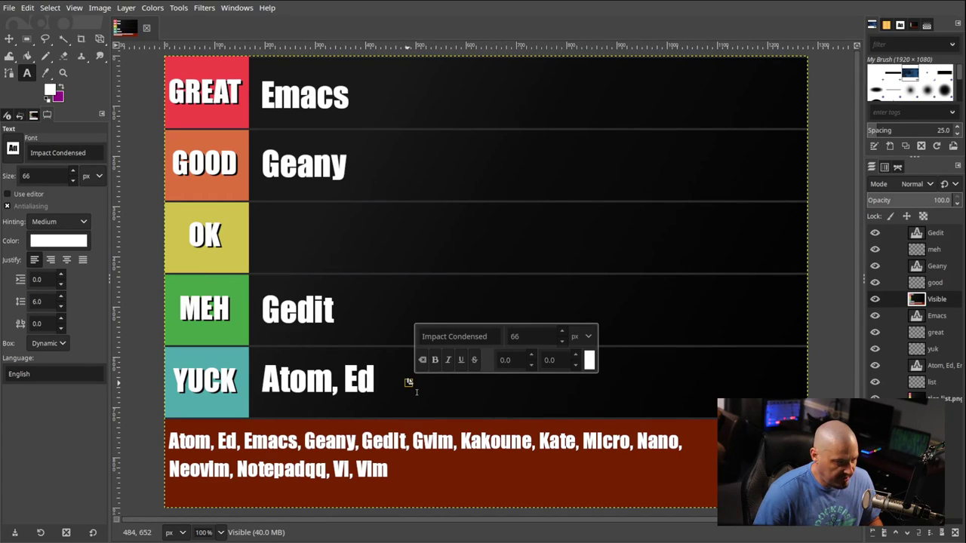
text(, Gvim)
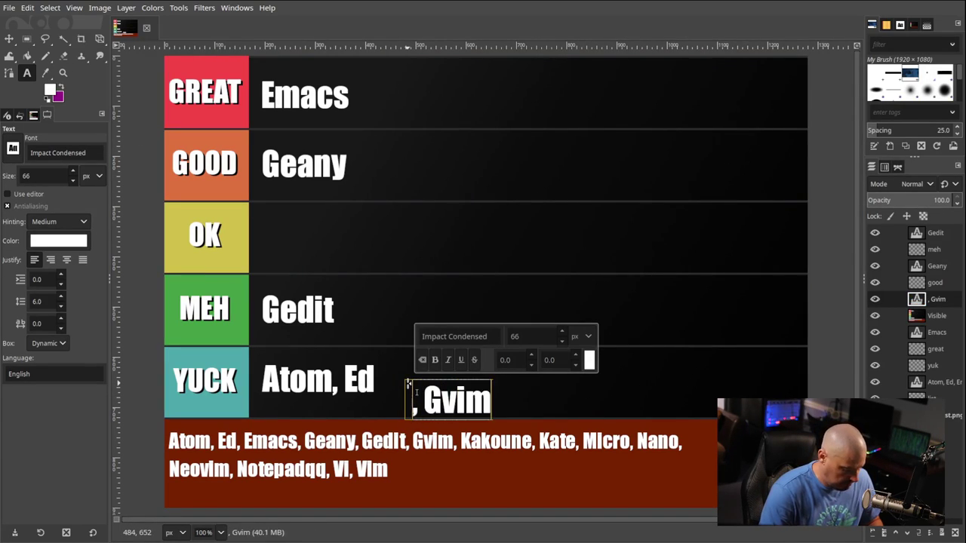
drag(407, 385, 383, 362)
key(Home)
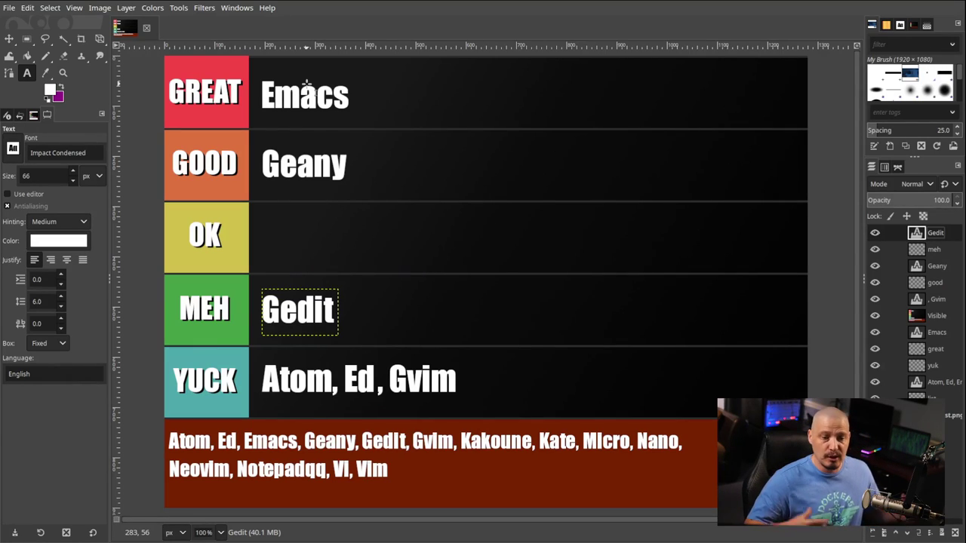
click(434, 385)
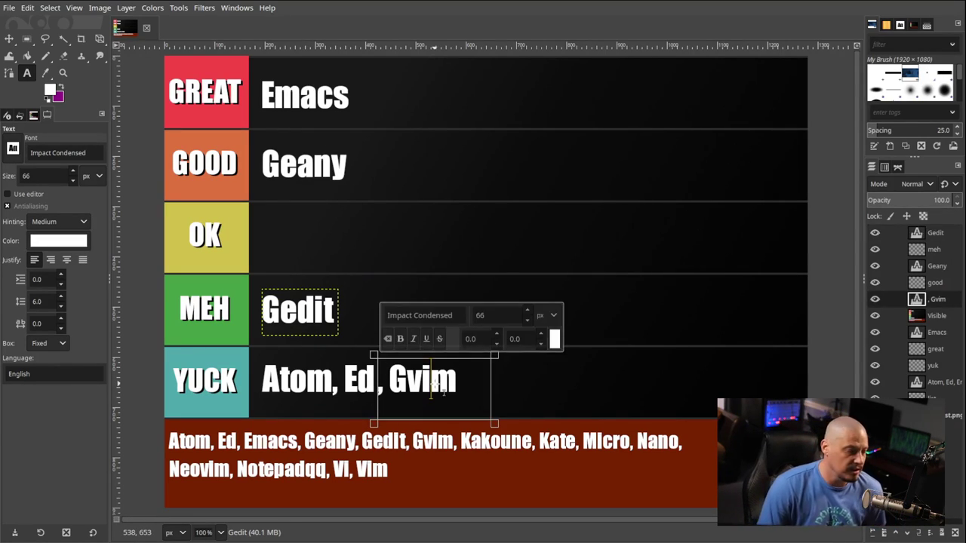
click(546, 373)
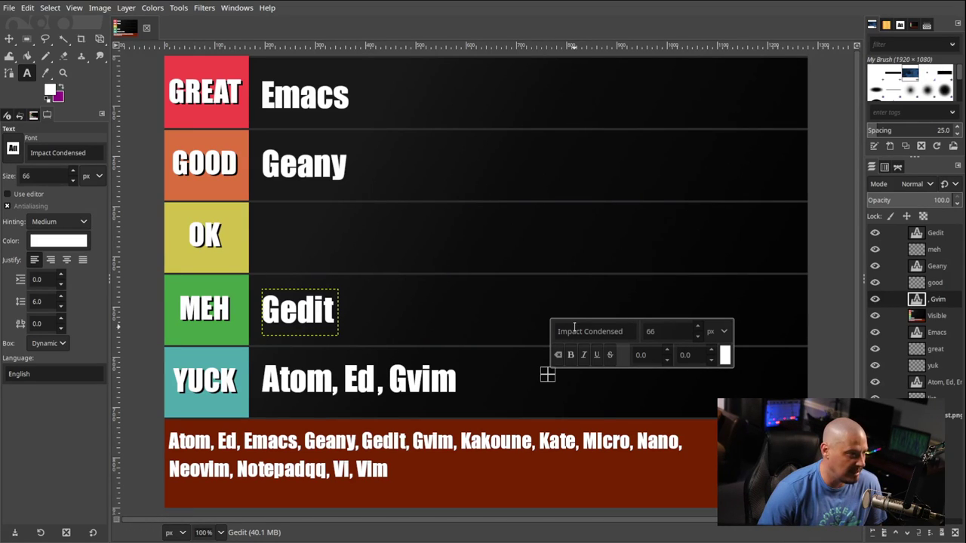
Switch to Rectangle Select and add a new layer named ok
click(29, 39)
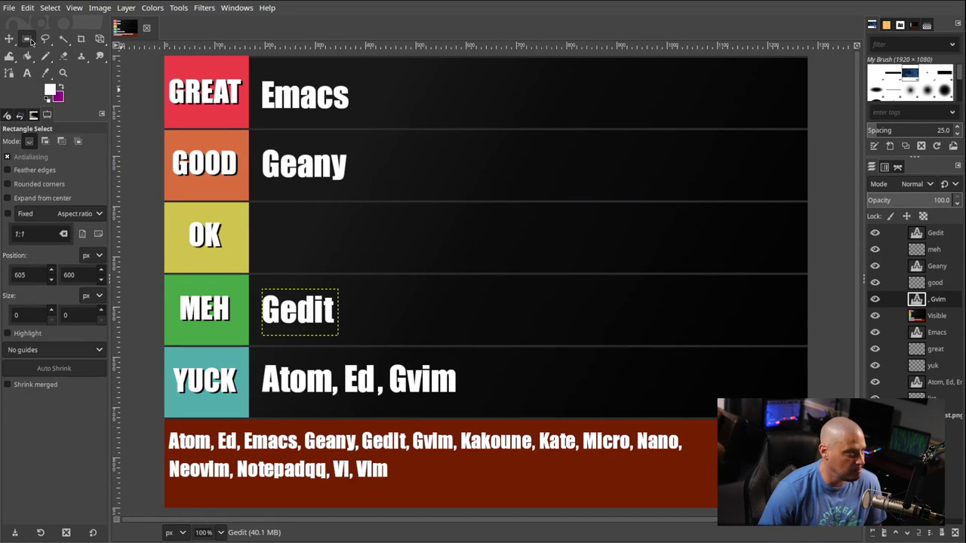
click(127, 8)
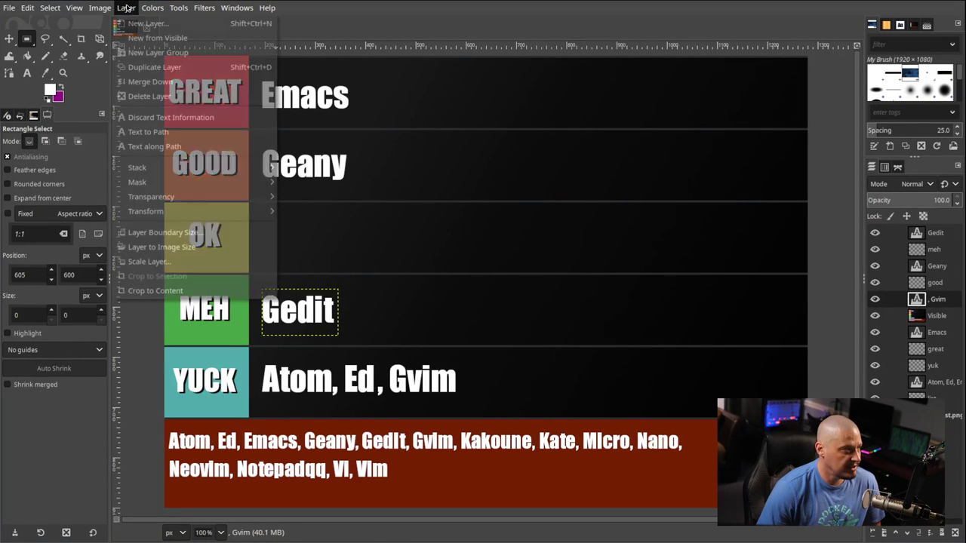
click(160, 20)
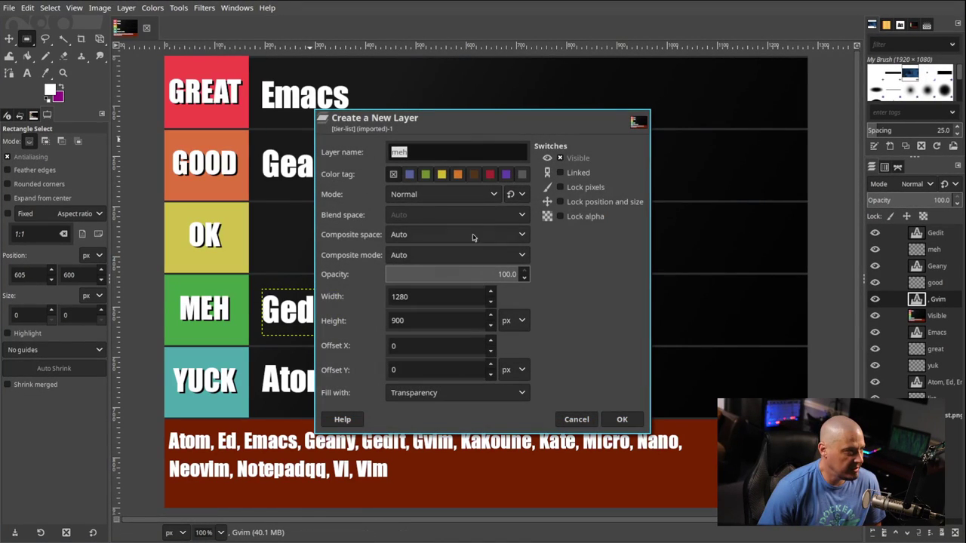
text(ok)
key(Return)
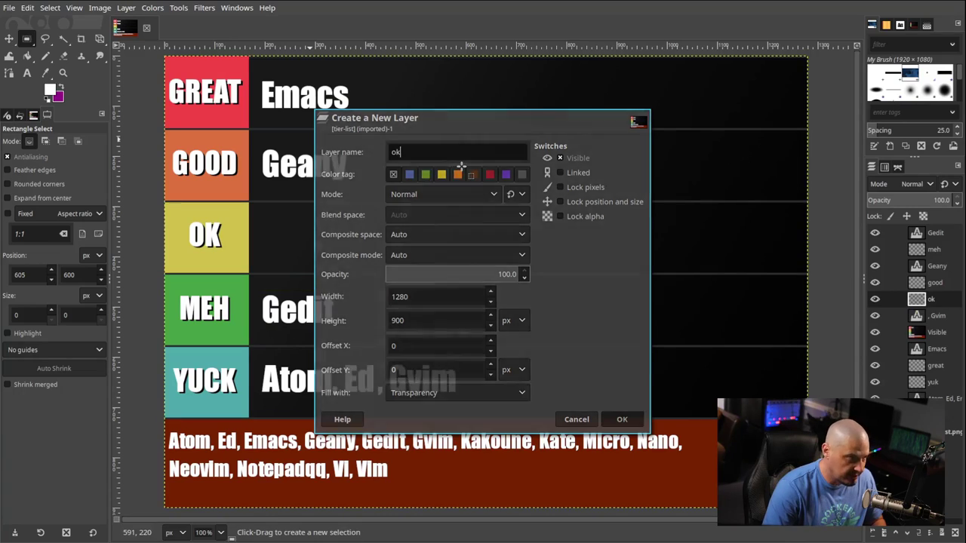
Write Kakoune in white text in the OK row
click(27, 72)
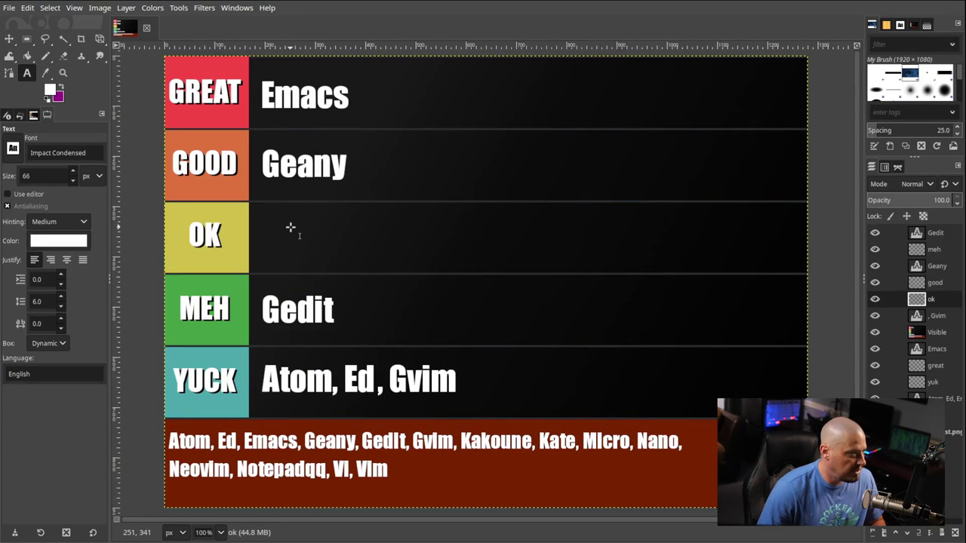
click(261, 218)
text(Kakoune)
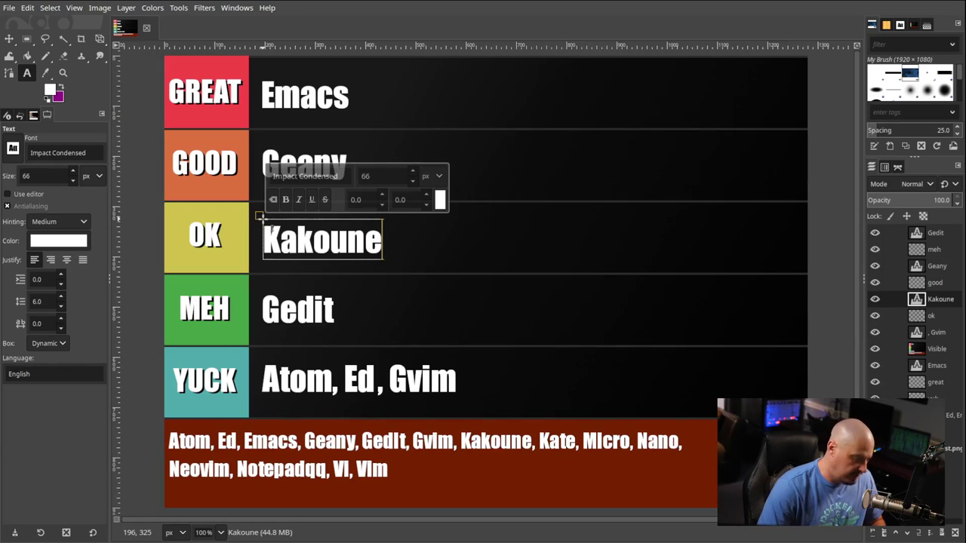
key(Escape)
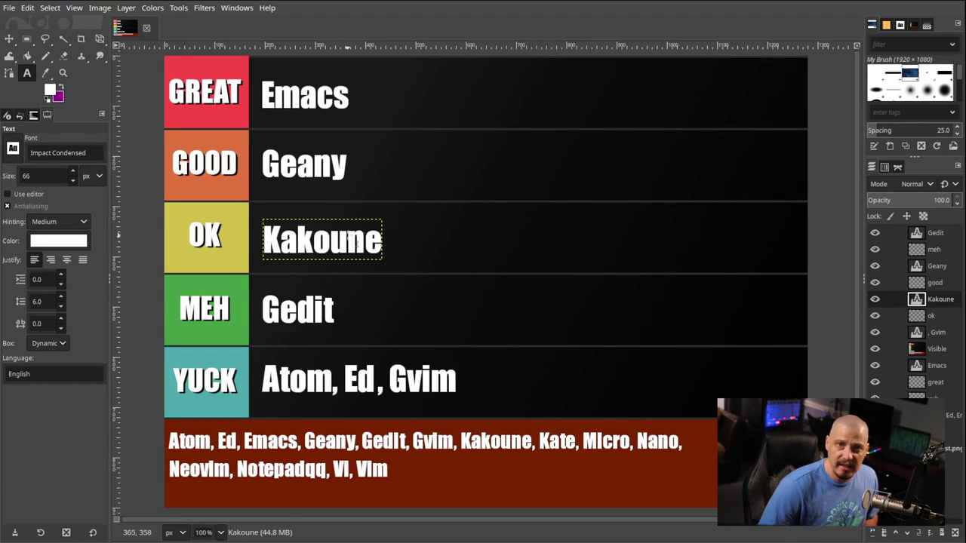
Append ', Kate' to the Gedit text and widen its box to keep one line
key(Home)
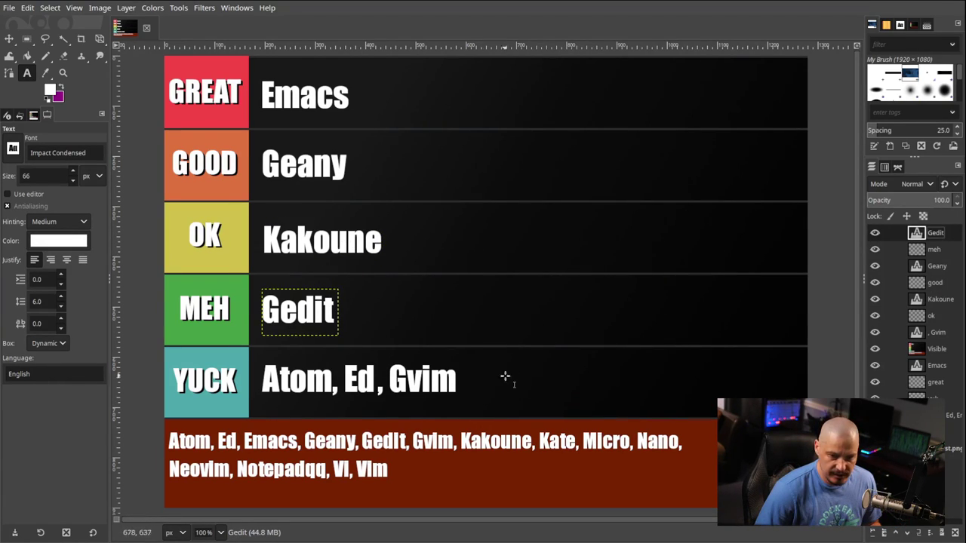
click(341, 314)
click(342, 316)
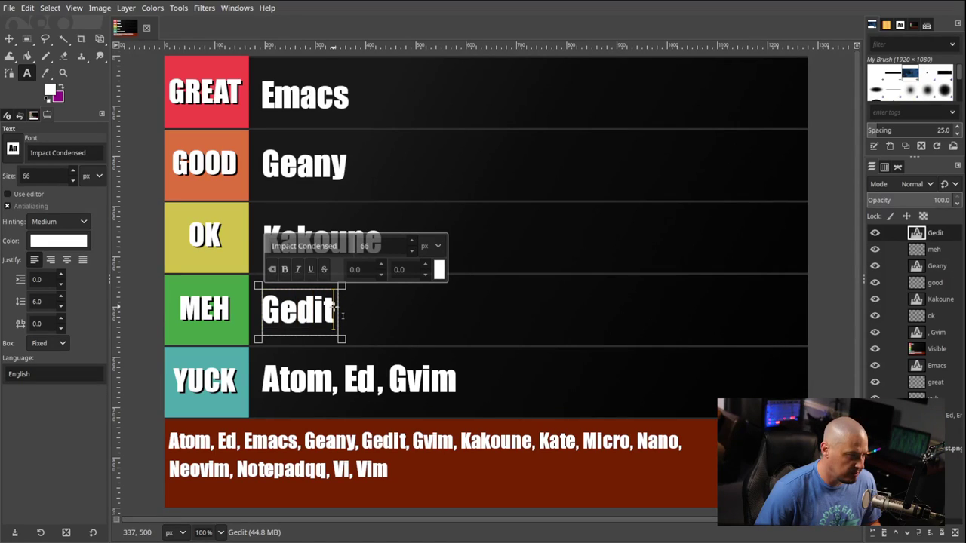
text(, Ka)
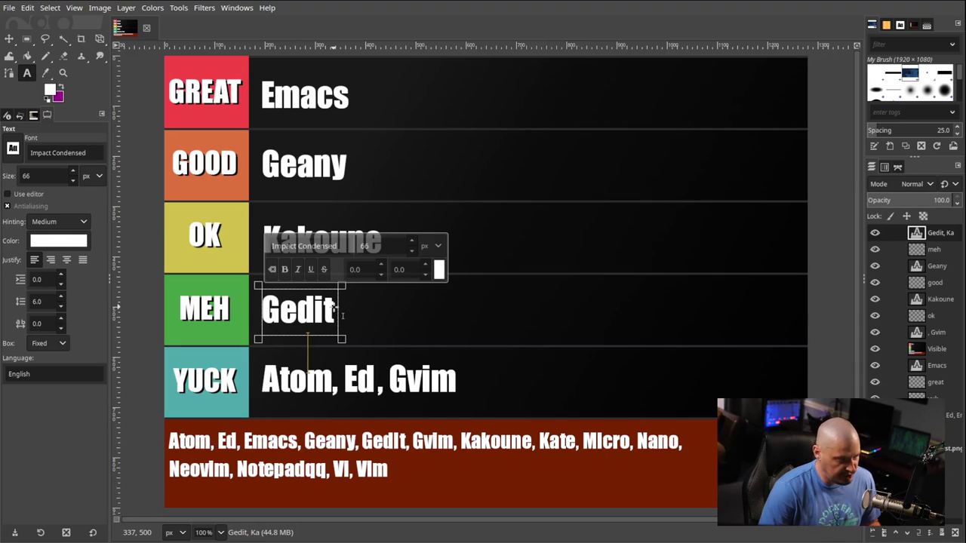
text(te)
drag(342, 340, 544, 369)
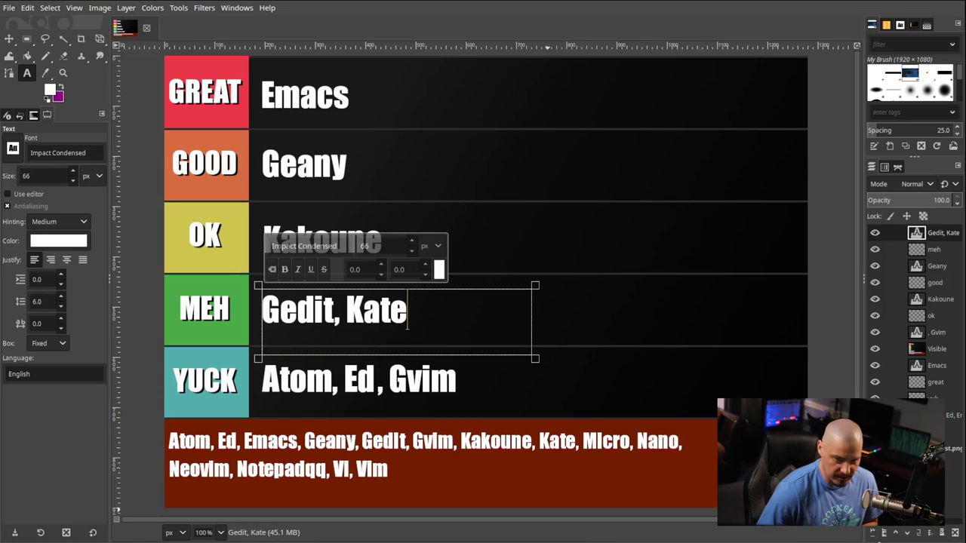
Append ', Micro' to the Geany text, widening its box and deleting the stray 'o' typo
key(Escape)
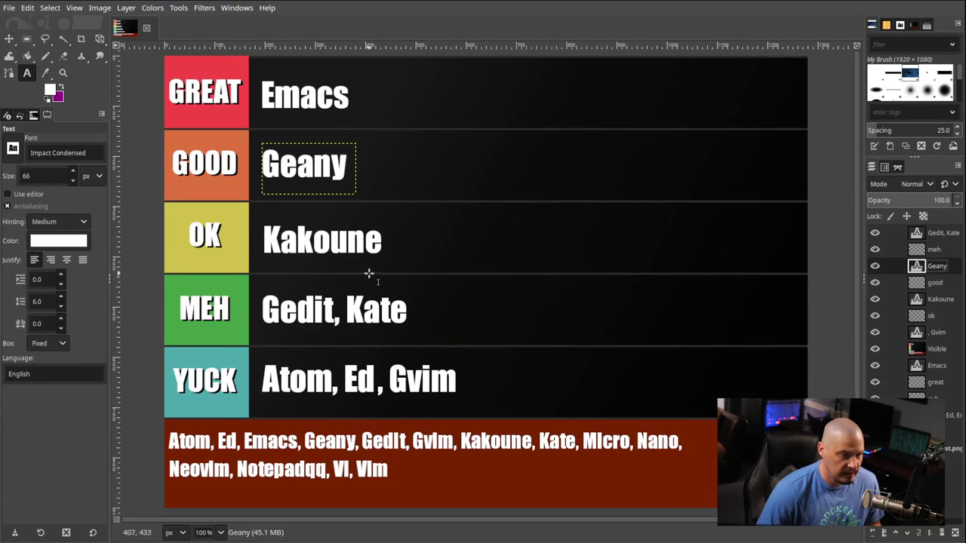
click(349, 163)
text(,)
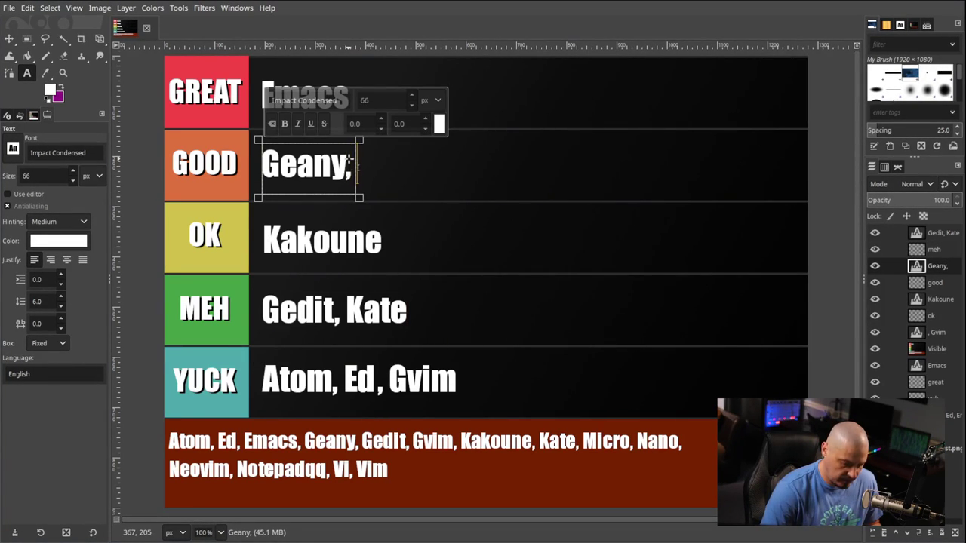
text( Micoro)
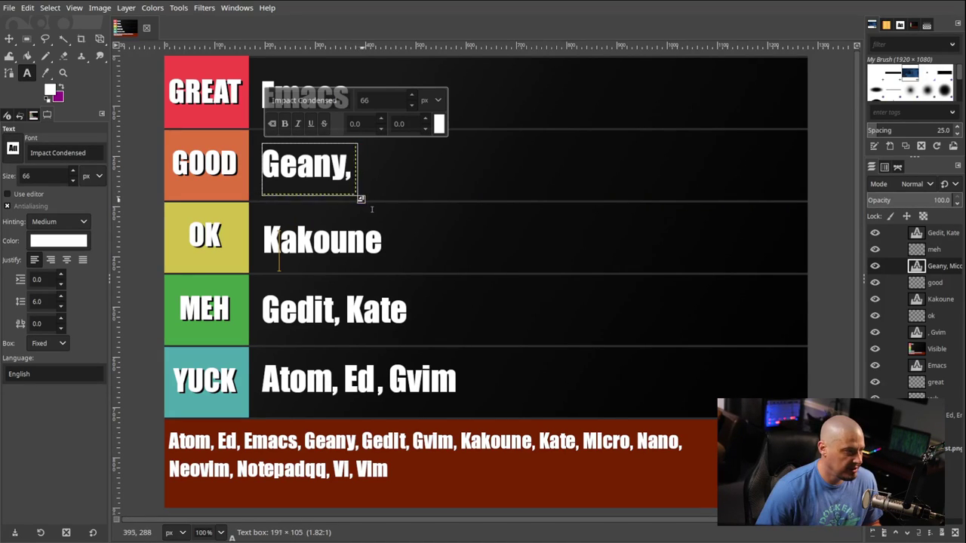
drag(363, 197, 539, 199)
key(Left)
key(Left)
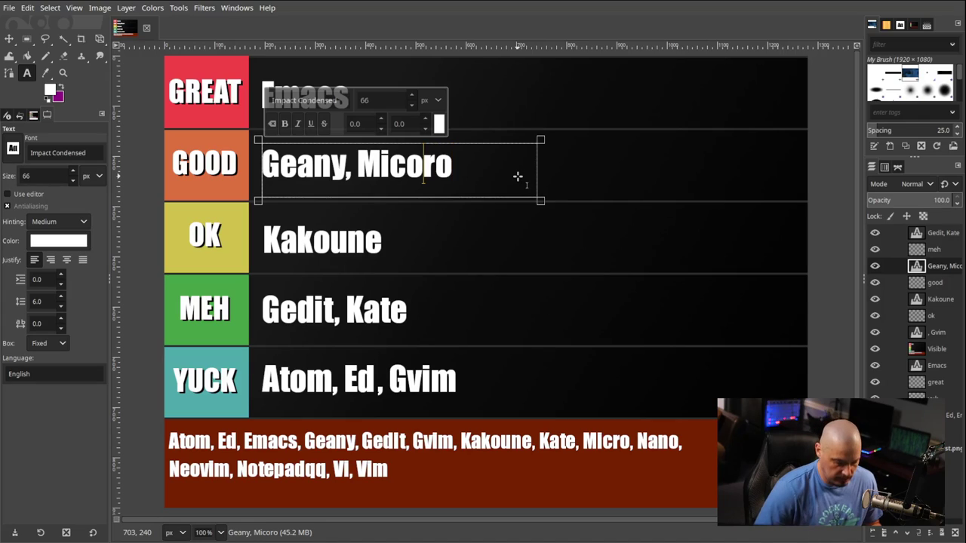
key(BackSpace)
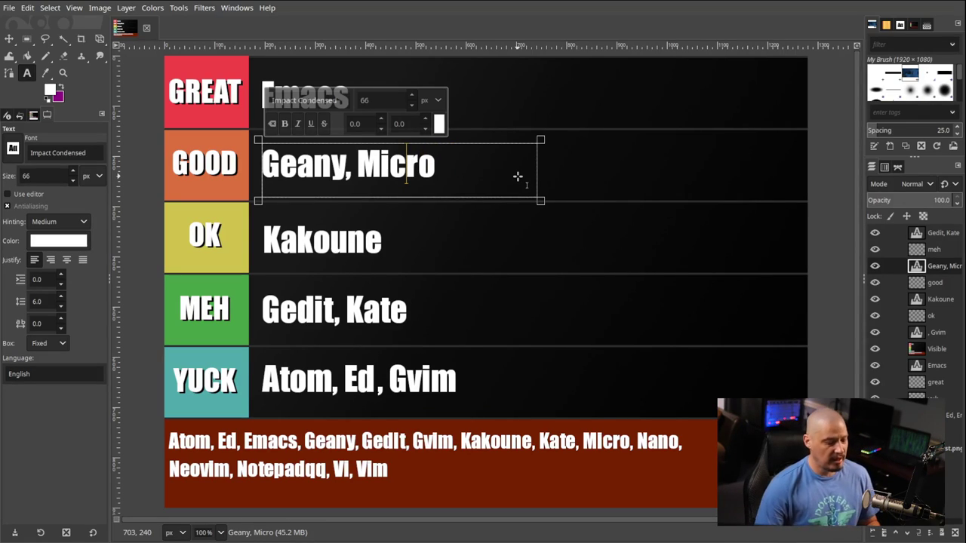
key(Escape)
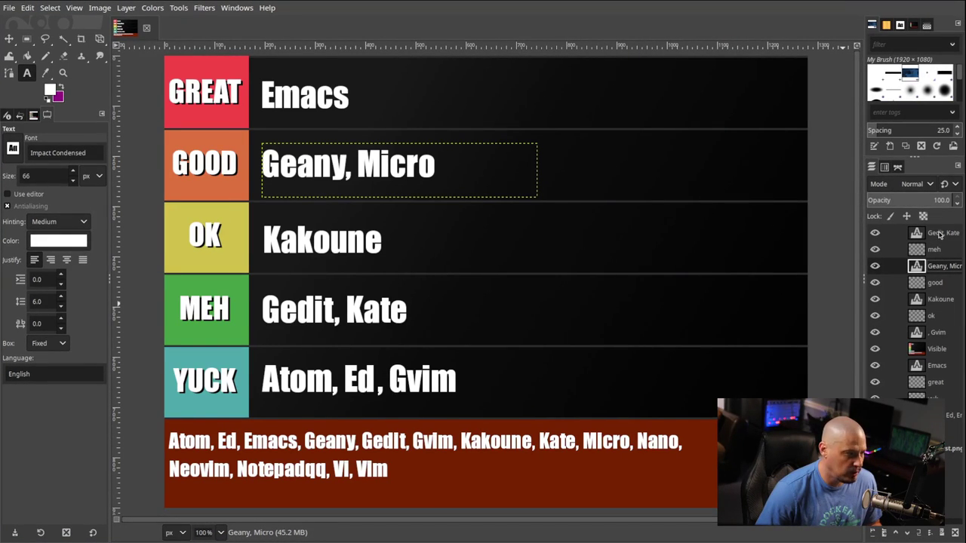
Append ', Nano' to the end of the Gedit, Kate text layer
click(940, 234)
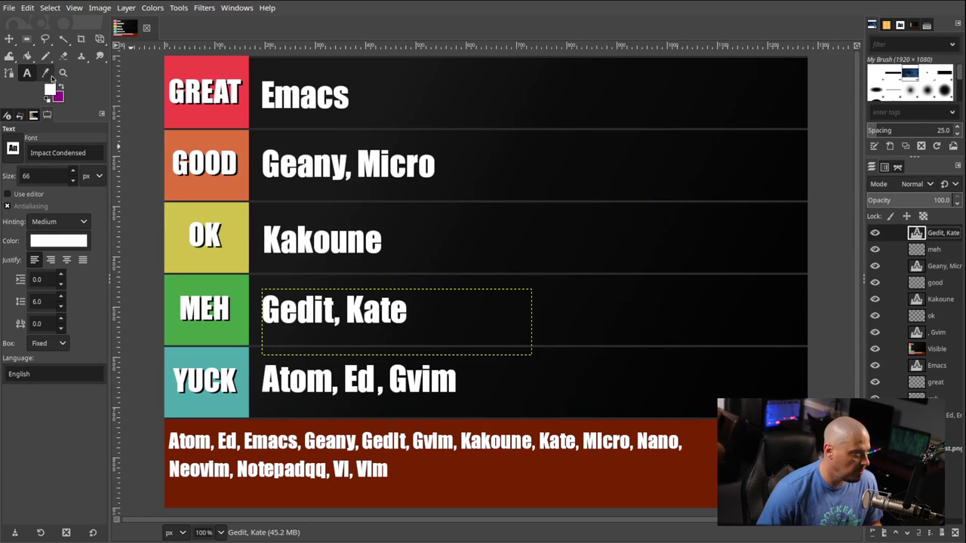
click(446, 316)
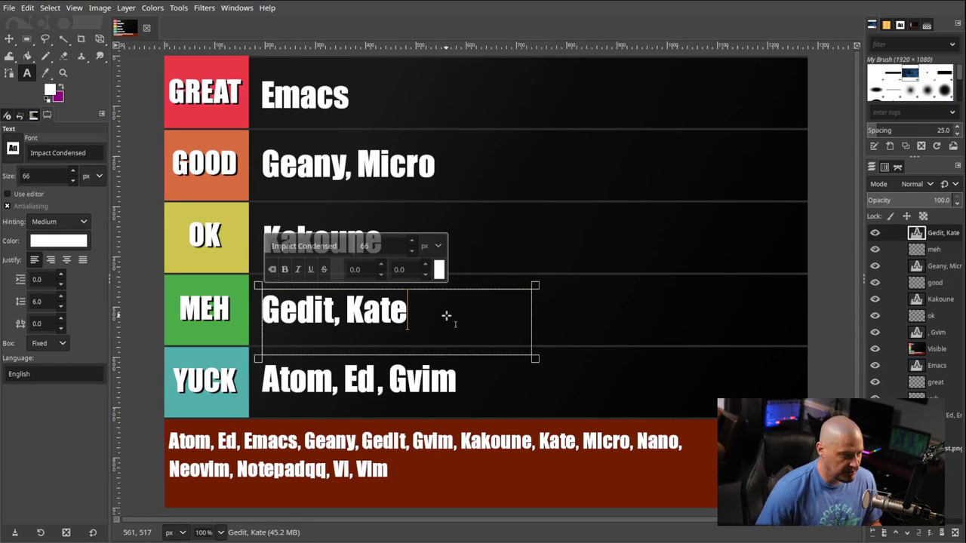
text(, Nano)
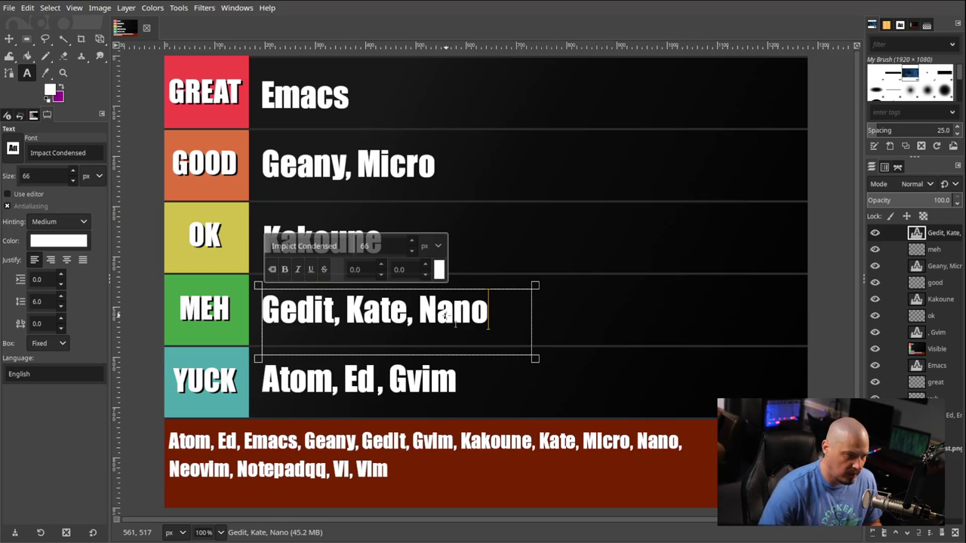
key(Escape)
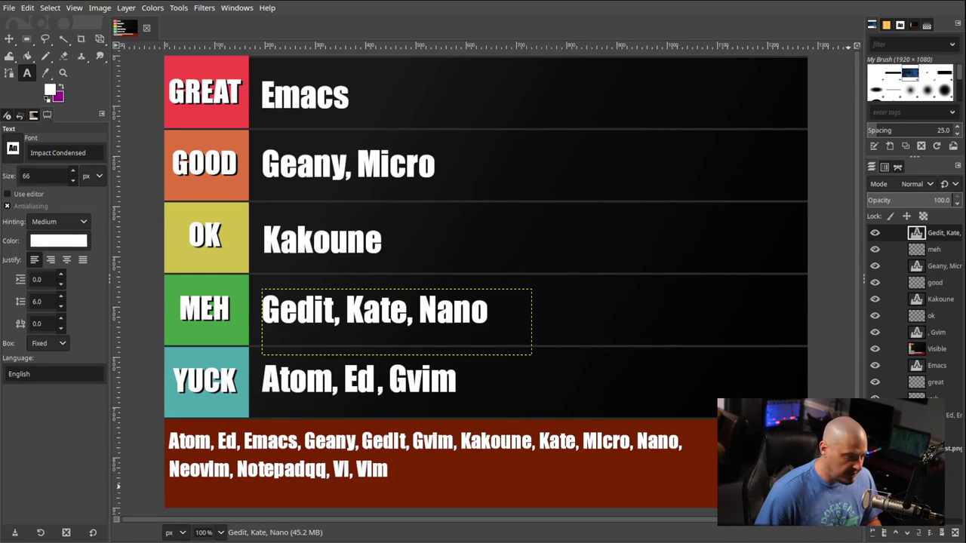
Create a new ', Neovim' text layer positioned right after Emacs in the GREAT row
click(377, 90)
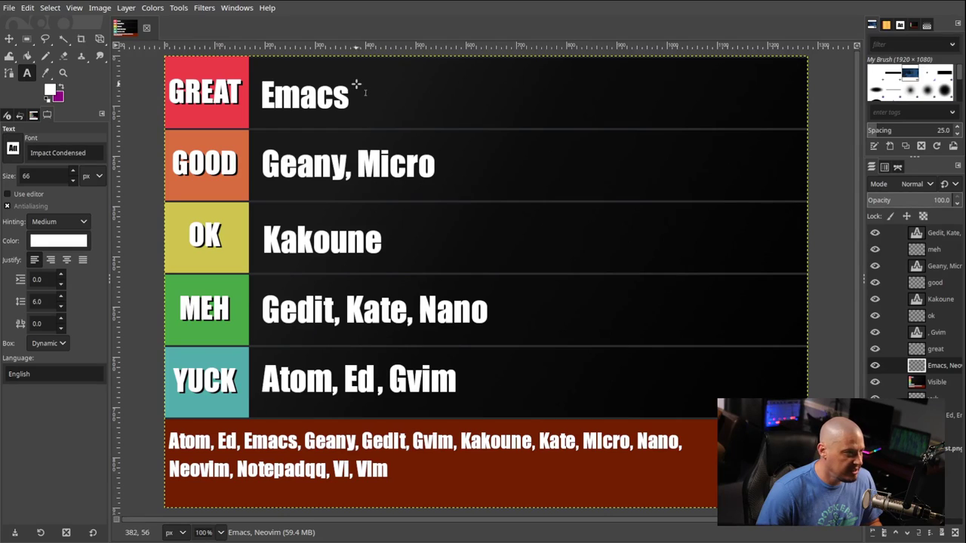
click(353, 80)
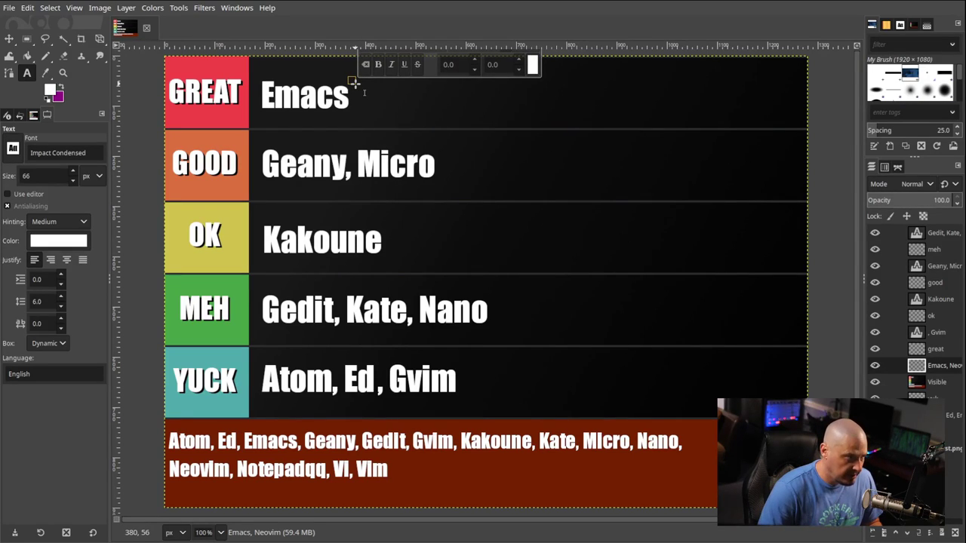
text(, Neovim)
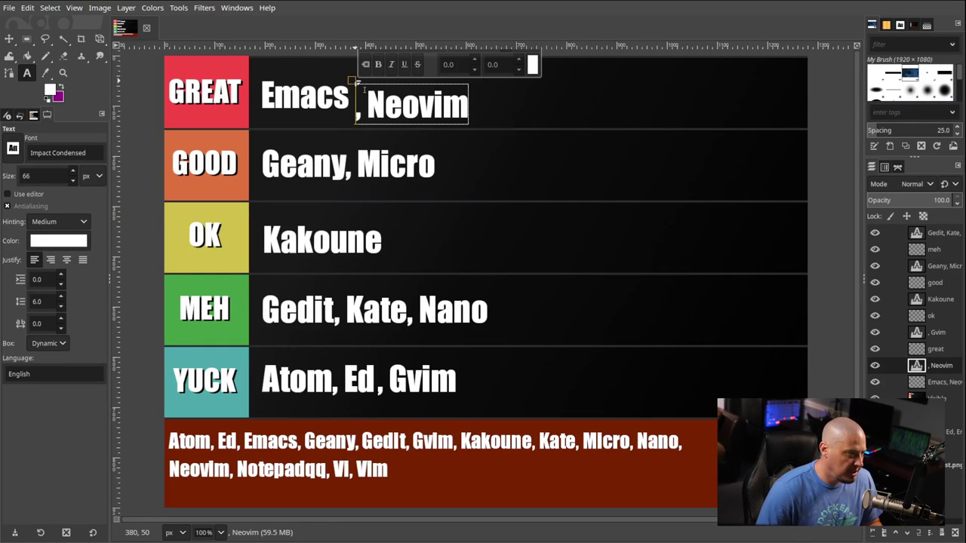
drag(356, 82, 346, 68)
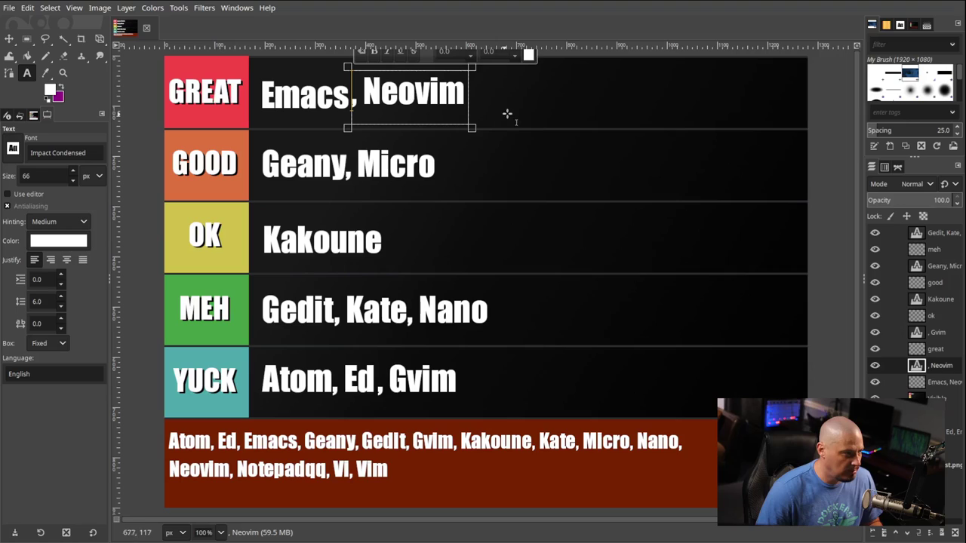
key(Escape)
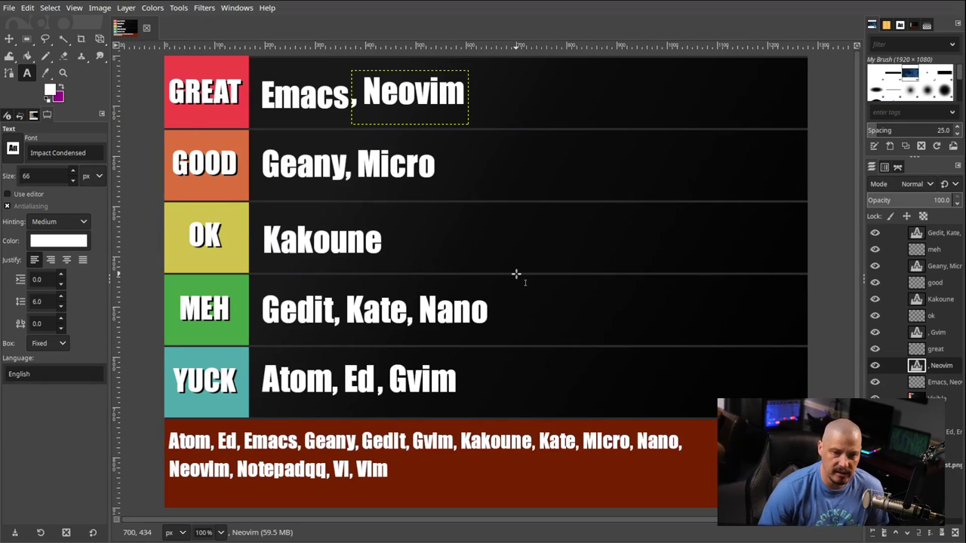
Append ', Vim' after Neovim and widen the text box to keep one line
double_click(468, 97)
click(468, 96)
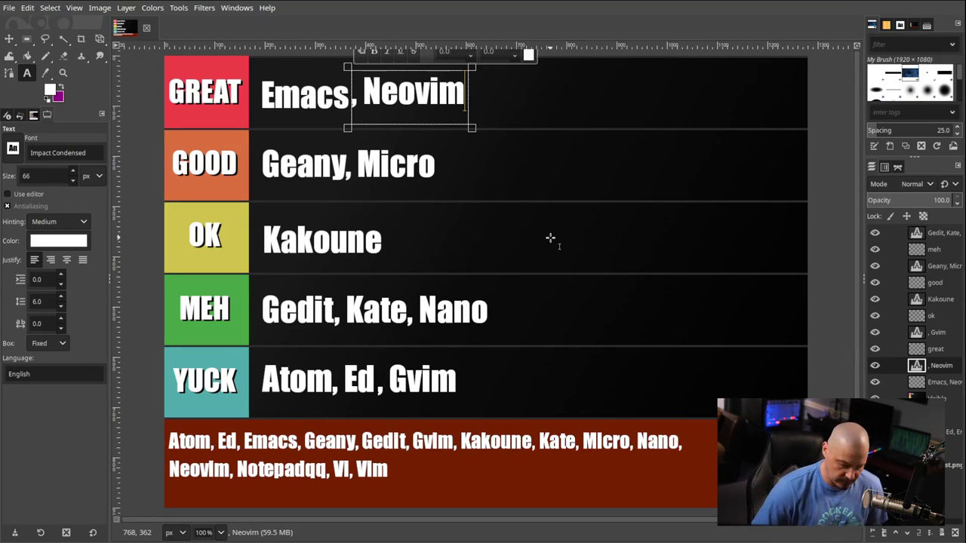
text(,)
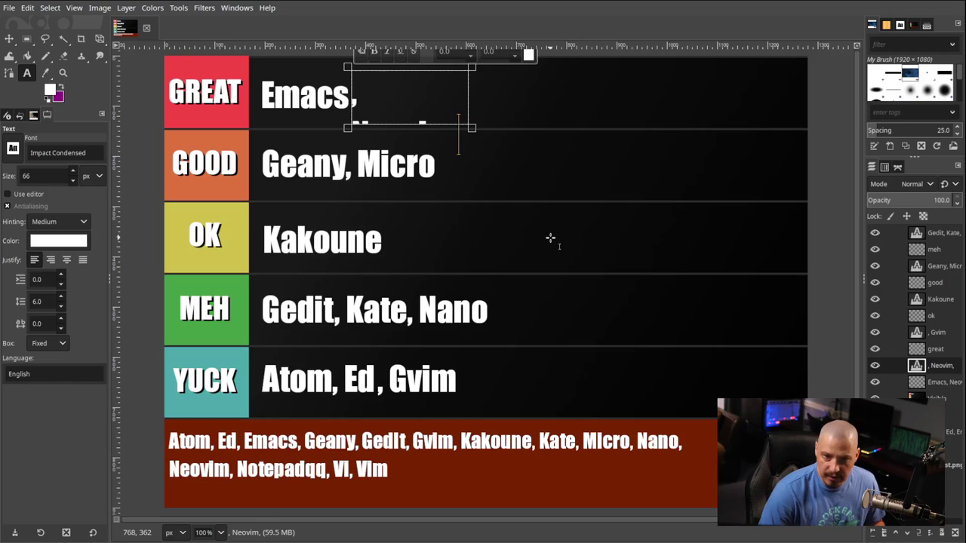
drag(472, 128, 674, 136)
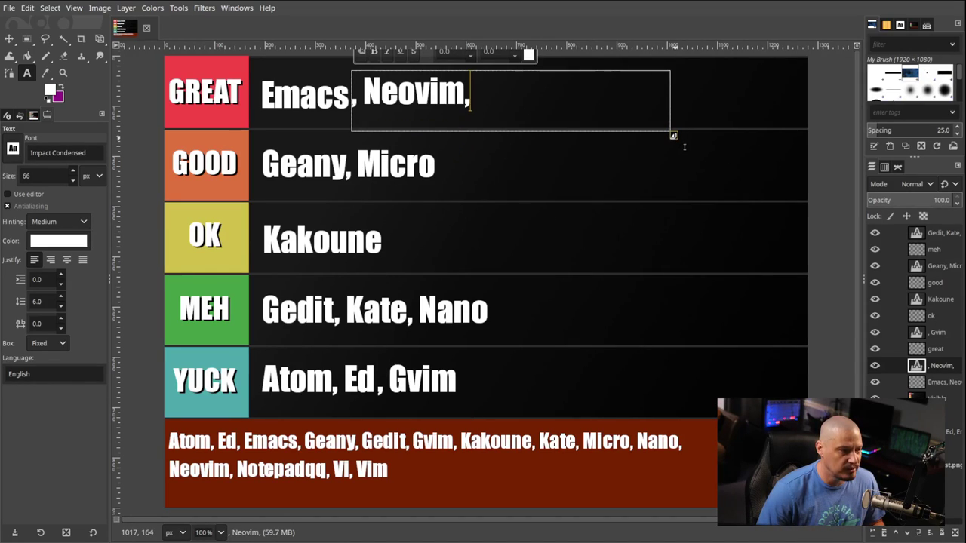
text(Vim)
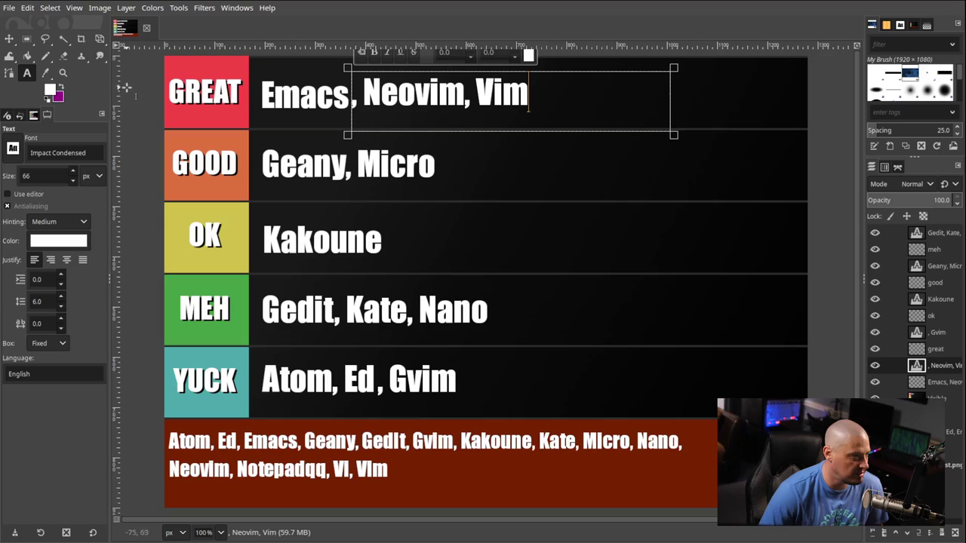
click(26, 38)
key(Home)
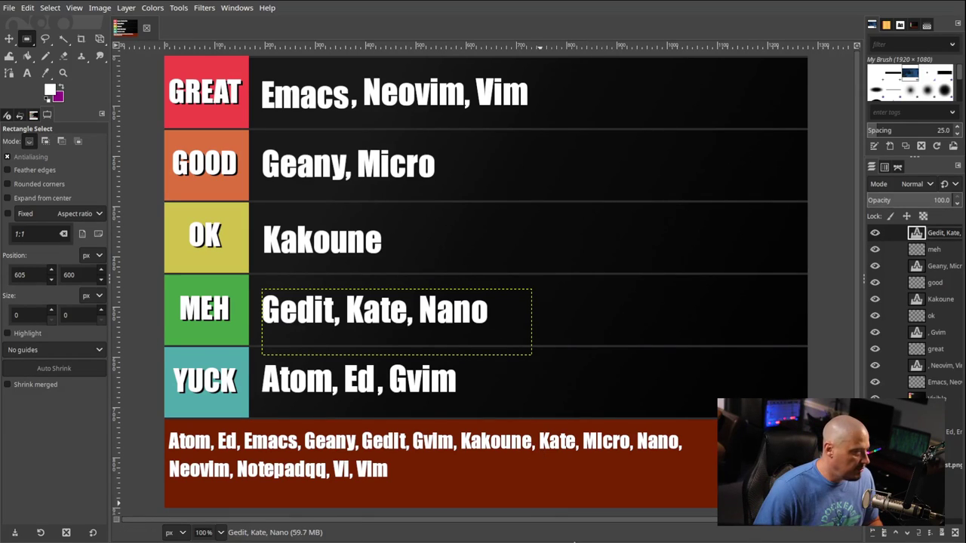
Add ', Notepaddqq' after Micro in the GOOD text layer, widening the box to fit
click(935, 282)
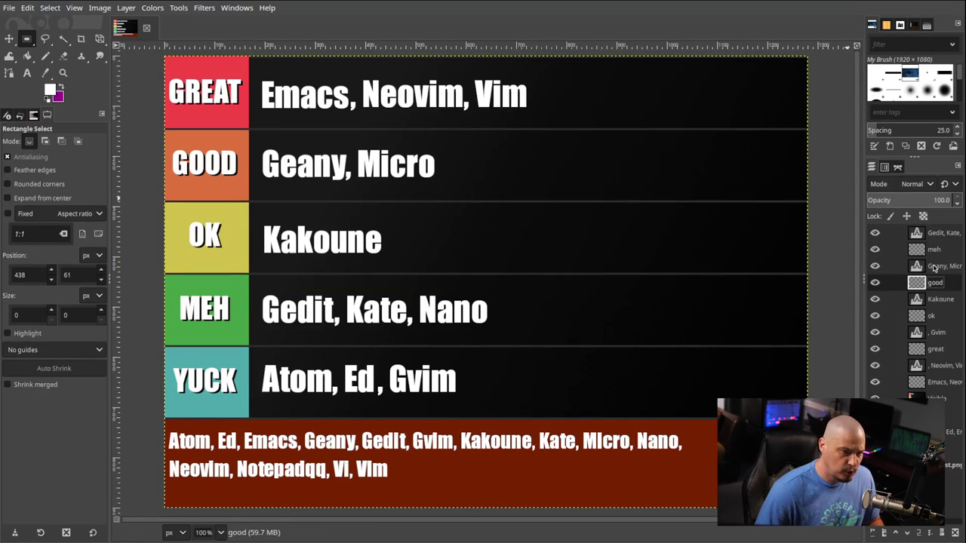
click(935, 267)
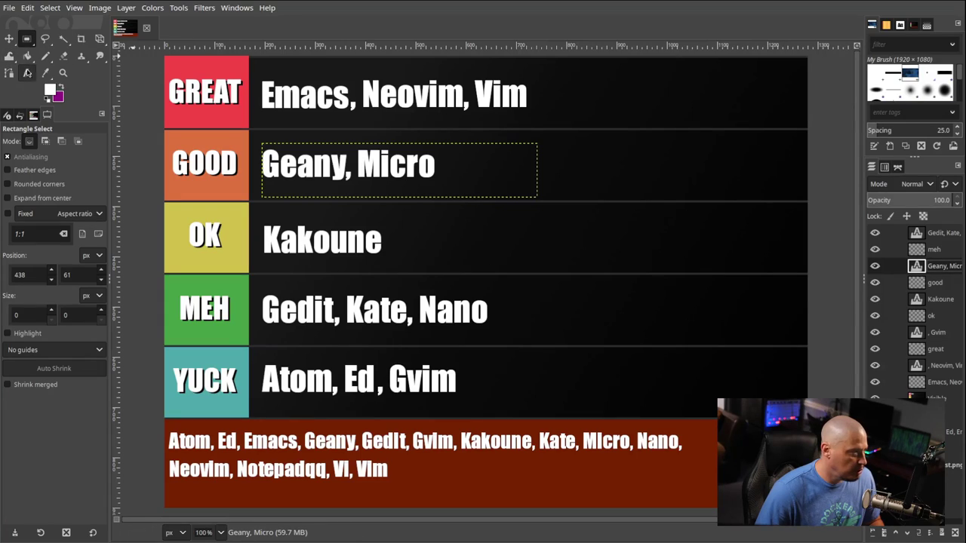
click(27, 74)
click(449, 162)
text(, )
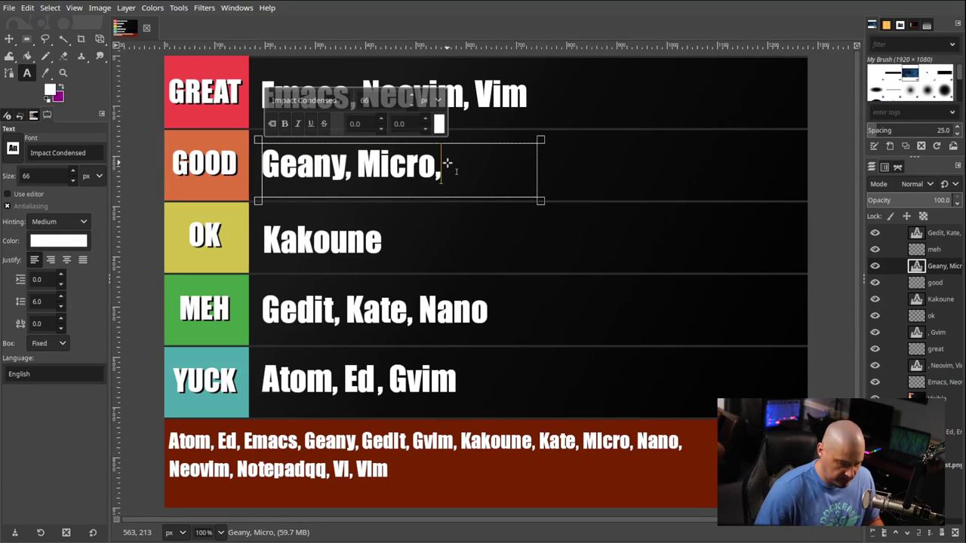
text(Notepadqq)
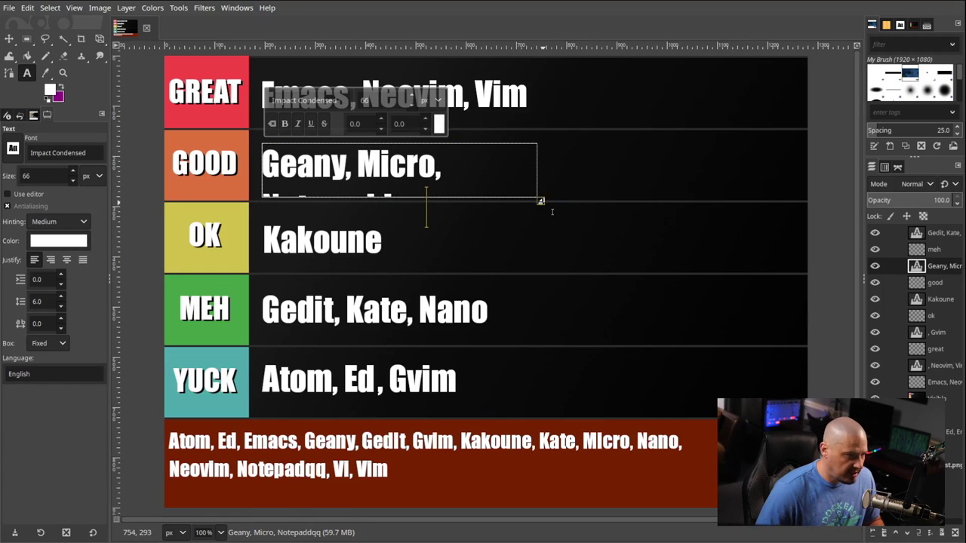
drag(565, 216, 707, 234)
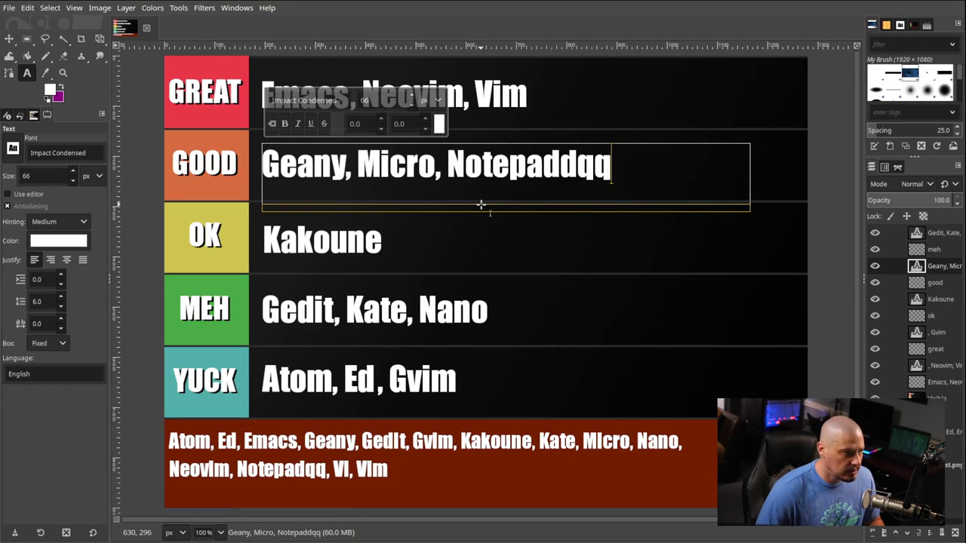
key(Escape)
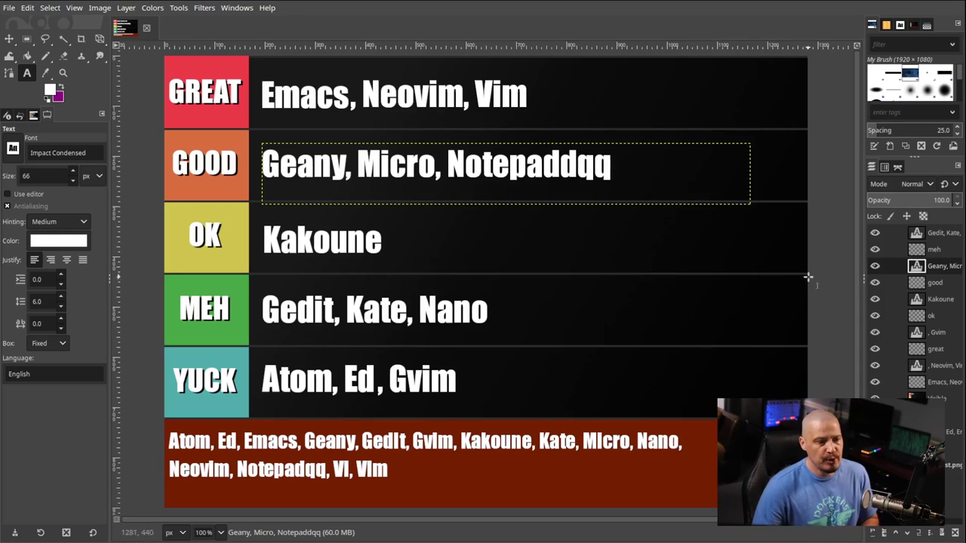
click(943, 297)
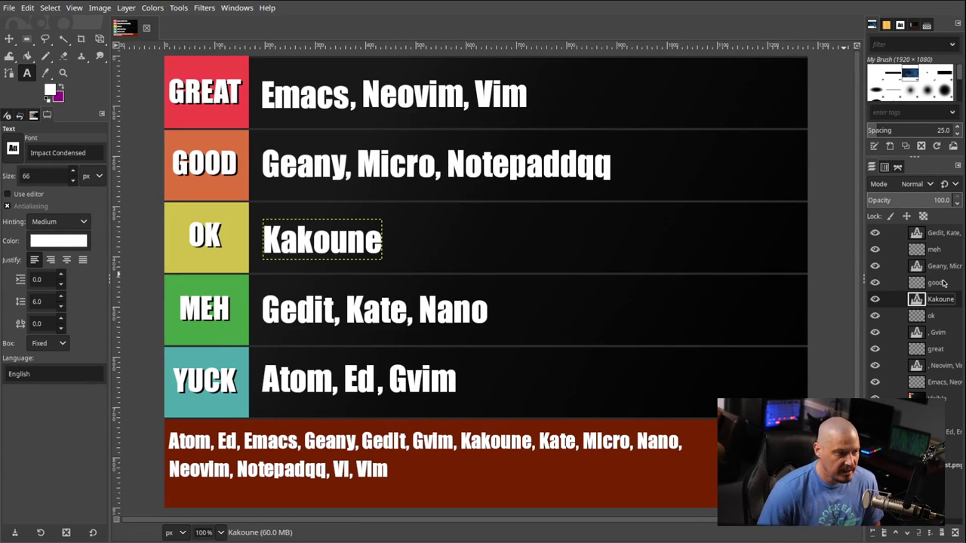
click(943, 283)
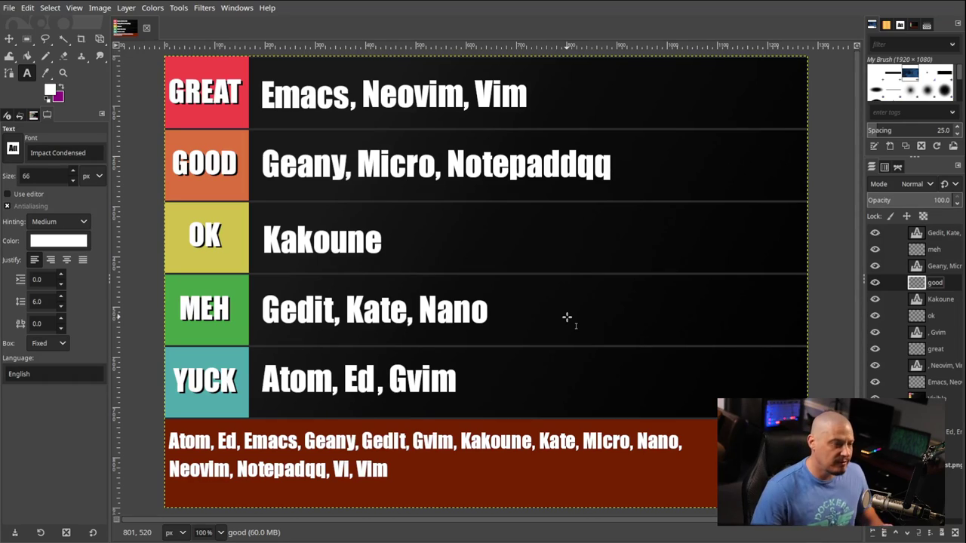
Remove the extra 'd' so the GOOD text reads 'Notepadqq'
click(937, 268)
click(603, 178)
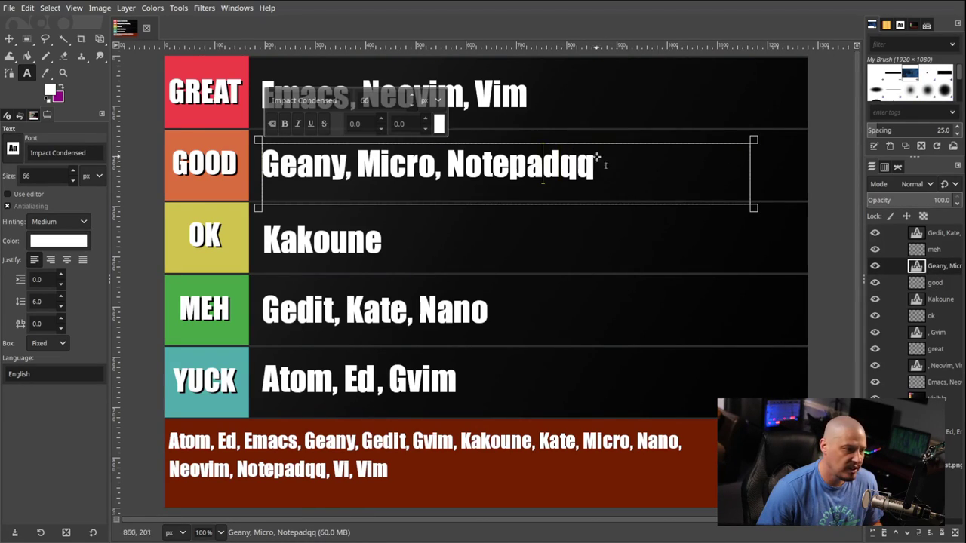
key(Escape)
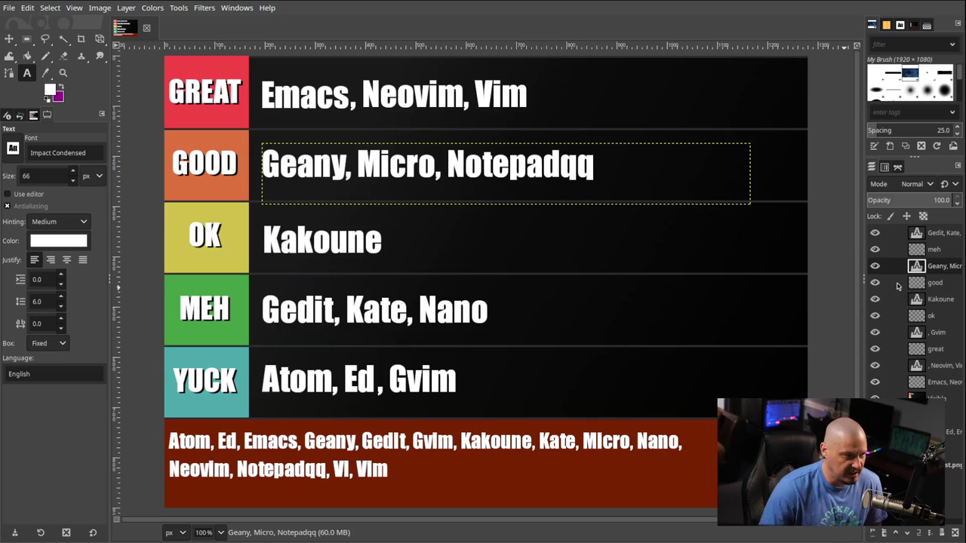
click(940, 284)
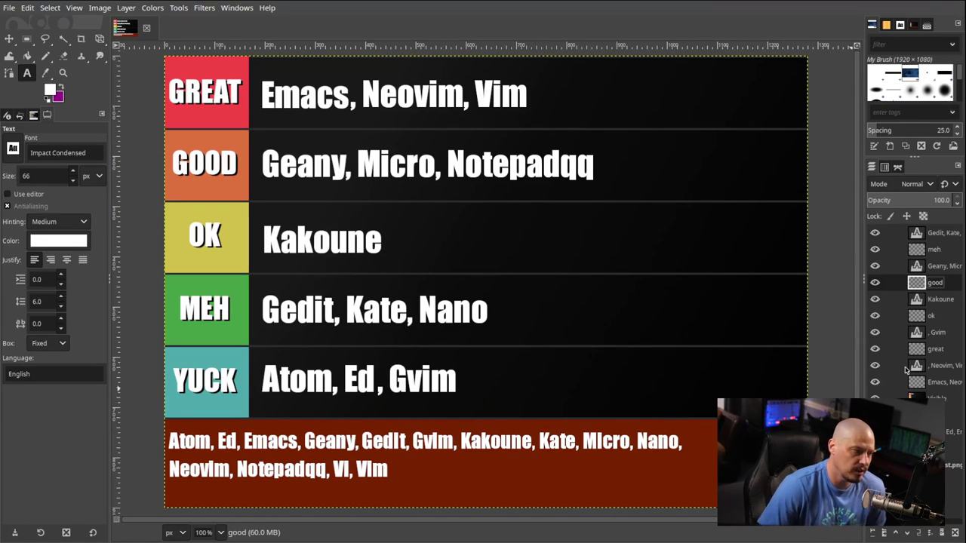
Append ', Vi' to the end of the Kakoune text layer
click(942, 304)
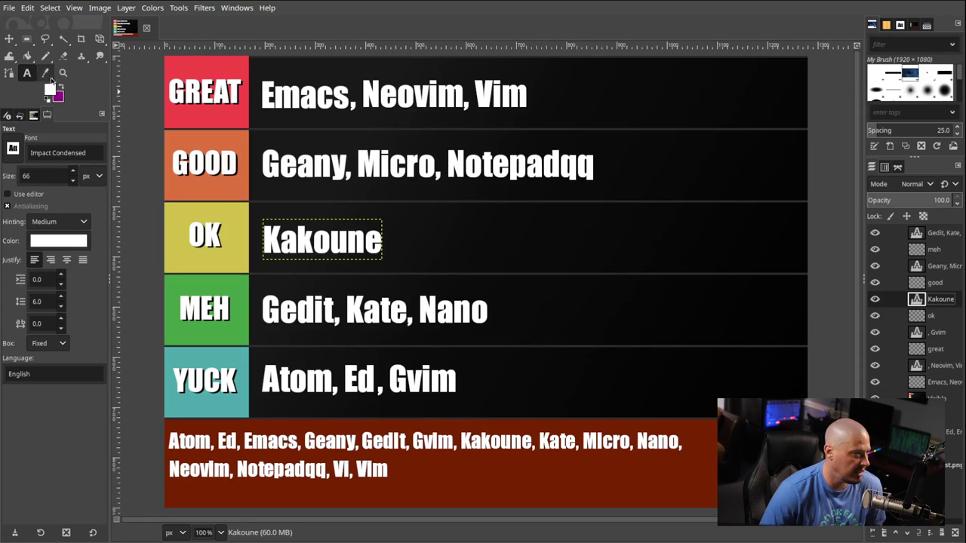
click(386, 255)
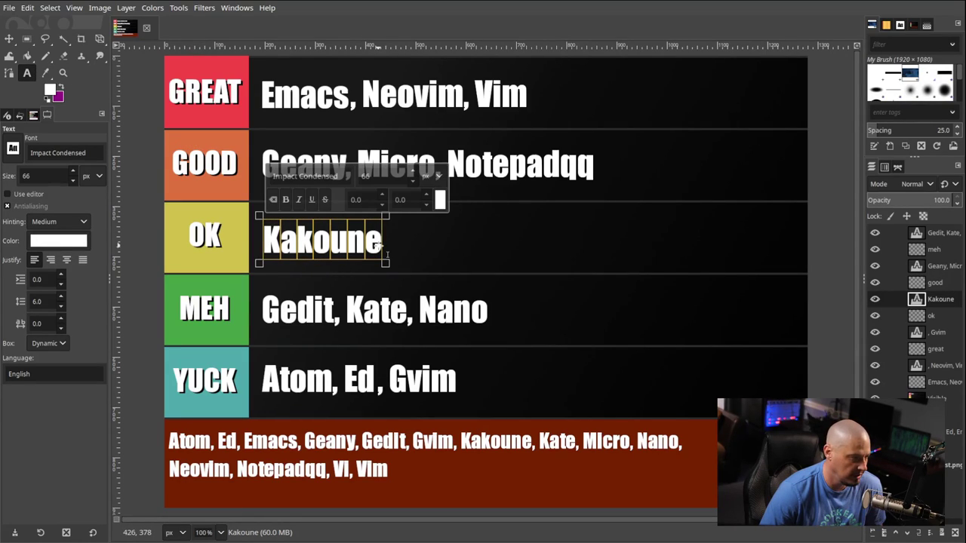
text(,)
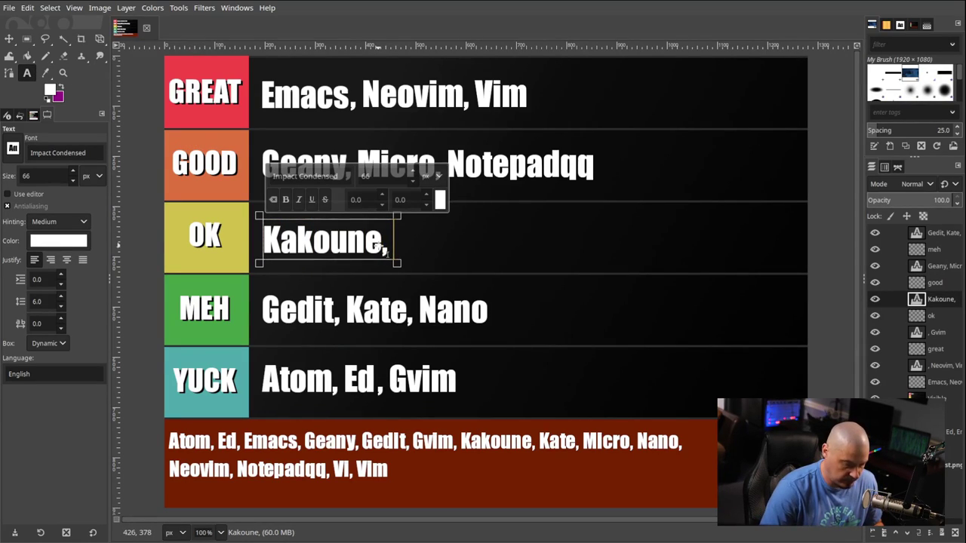
text( Vi)
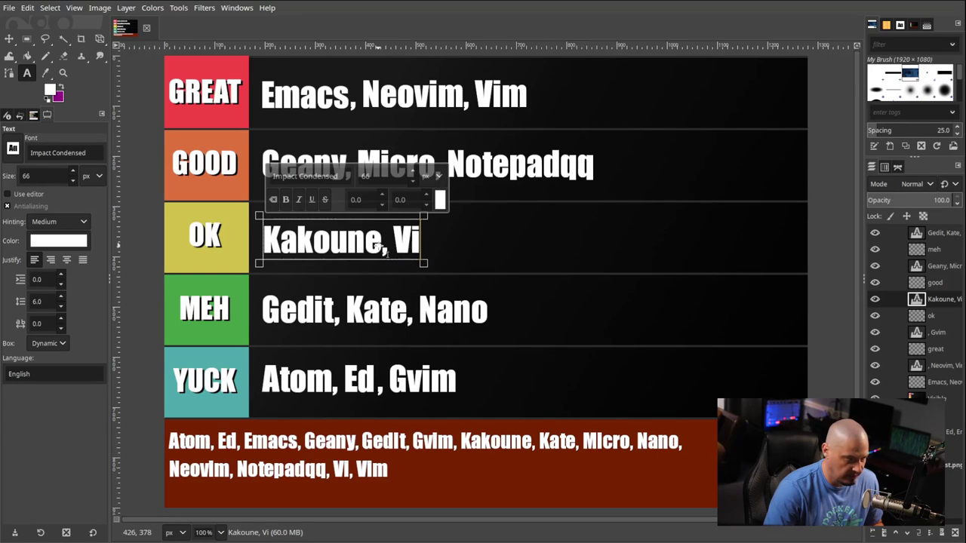
key(Escape)
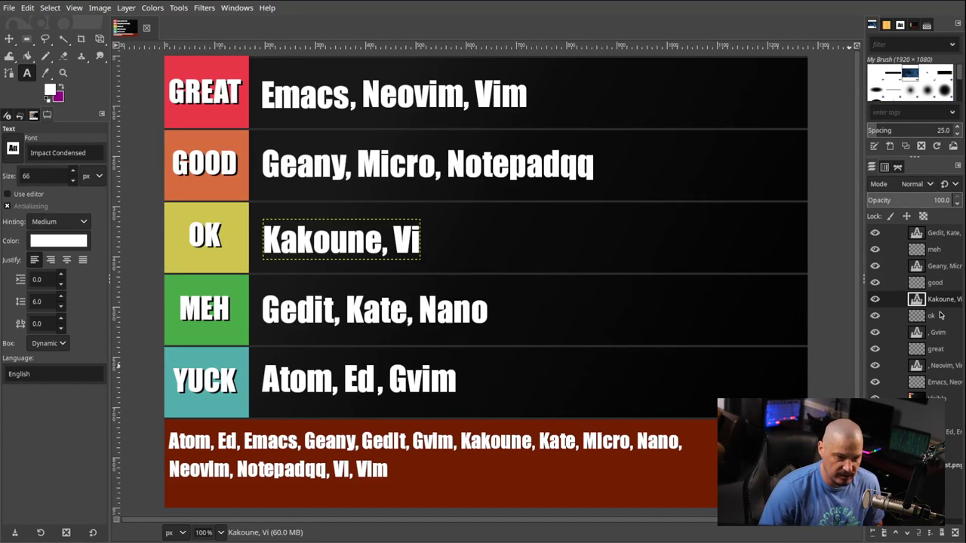
click(940, 283)
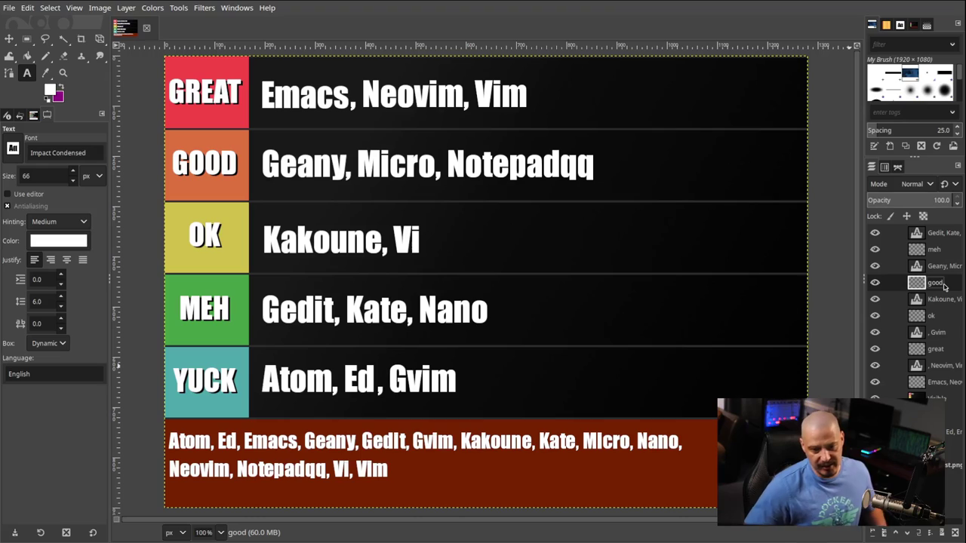